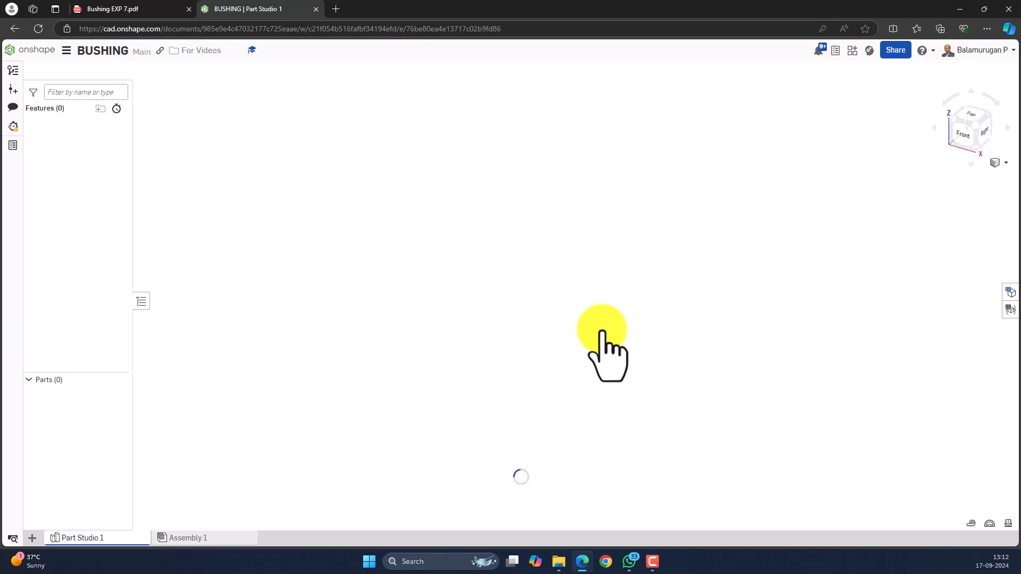
Consult the Bushing EXP 7.pdf drawing, return to the Onshape Part Studio and start a sketch on the Front plane, viewed normal to it.
left_click(94, 11)
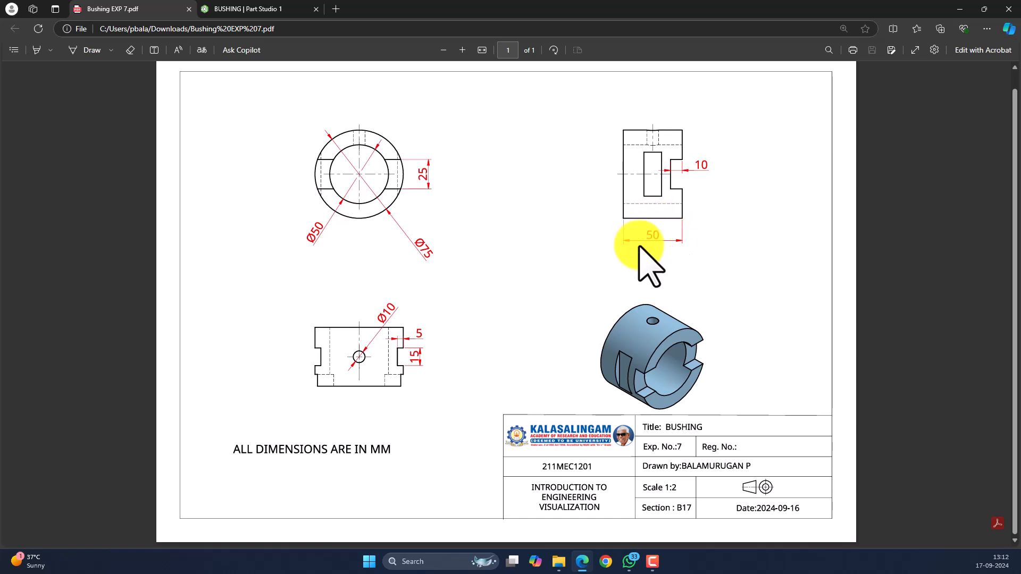
left_click(258, 9)
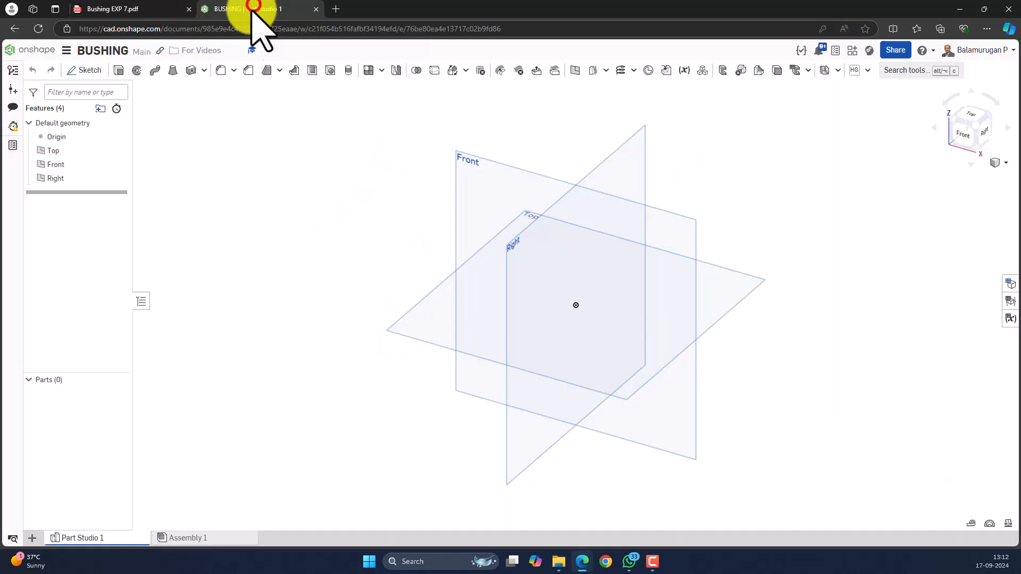
left_click(478, 169)
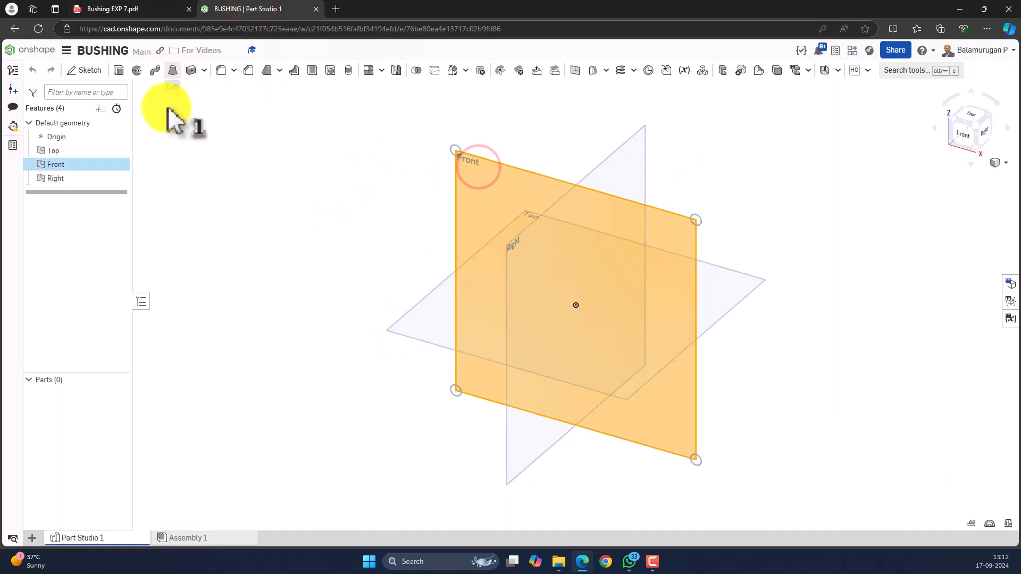
left_click(76, 71)
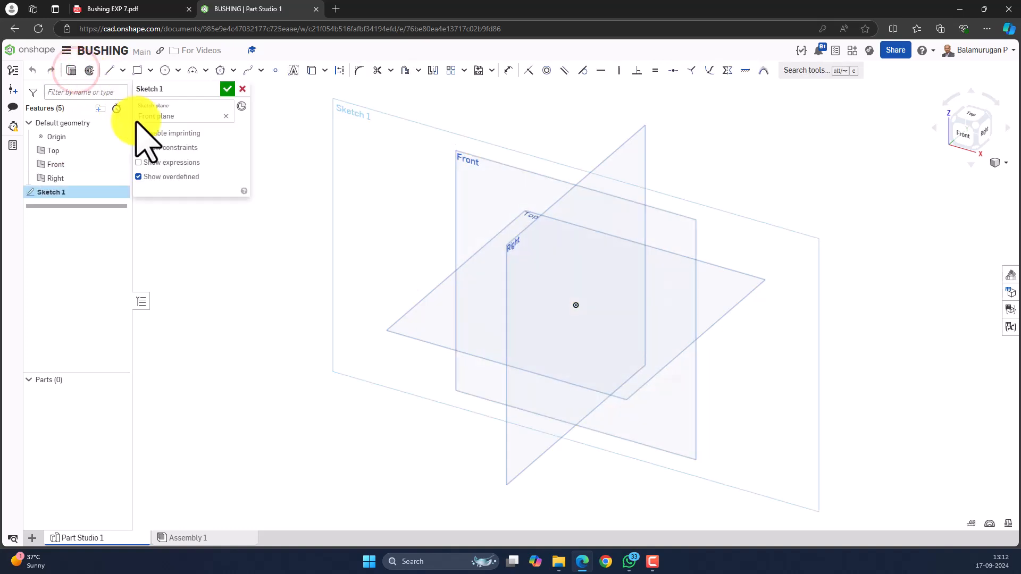
right_click(337, 218)
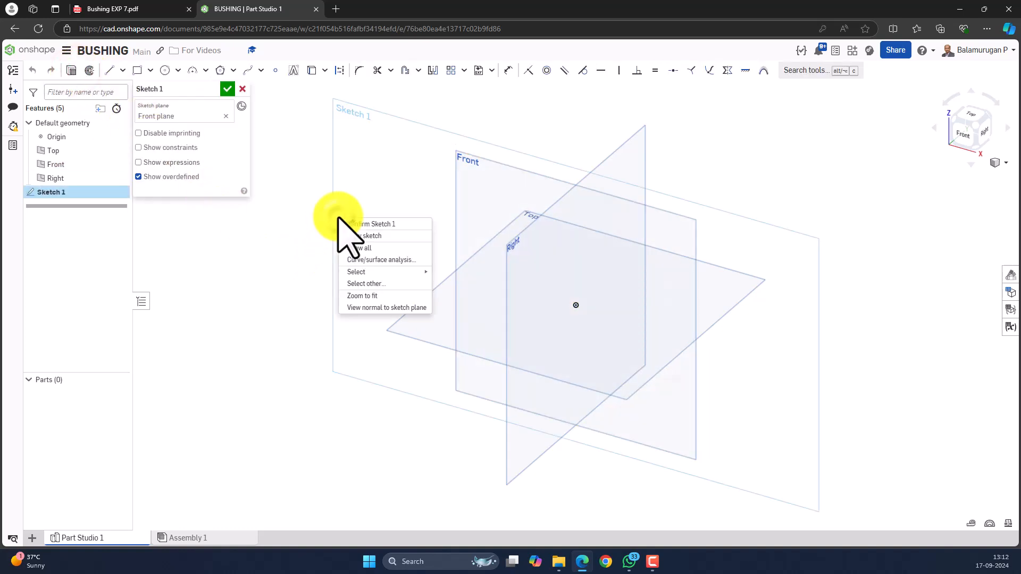
left_click(375, 307)
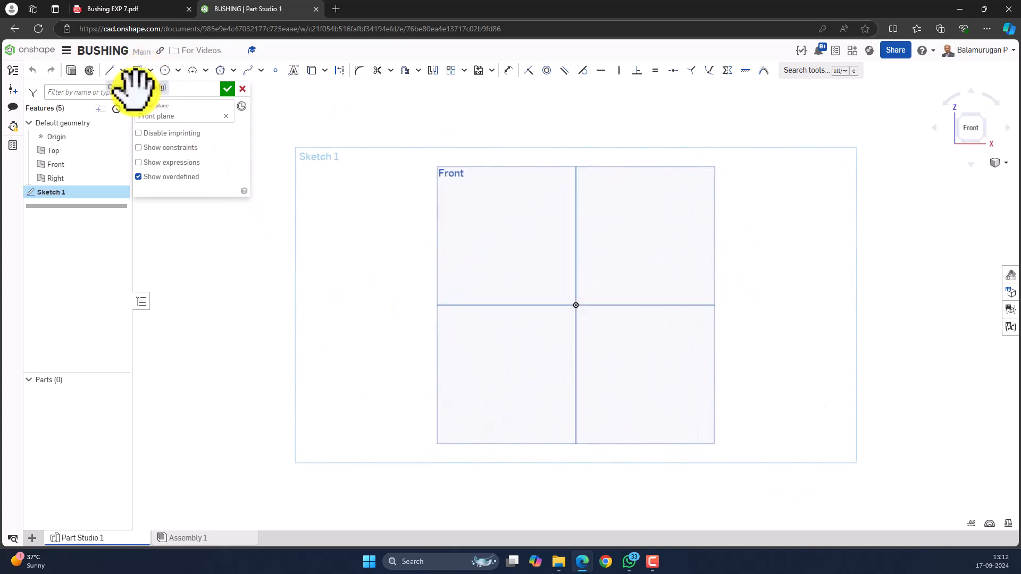
Sketch two concentric circles of 50 mm and 75 mm diameter centred on the origin and finish the sketch.
left_click(164, 70)
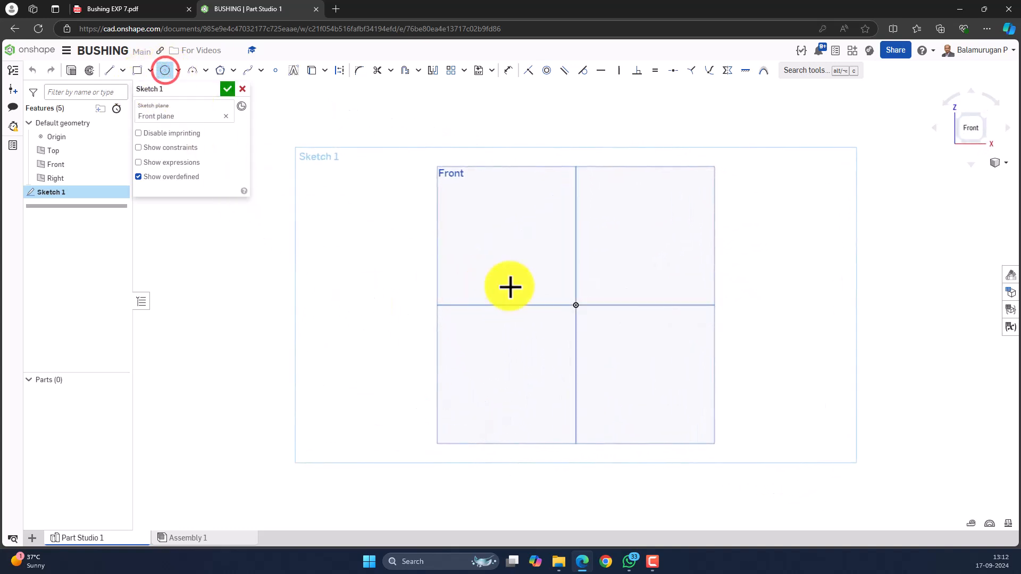
left_click(576, 305)
left_click(611, 341)
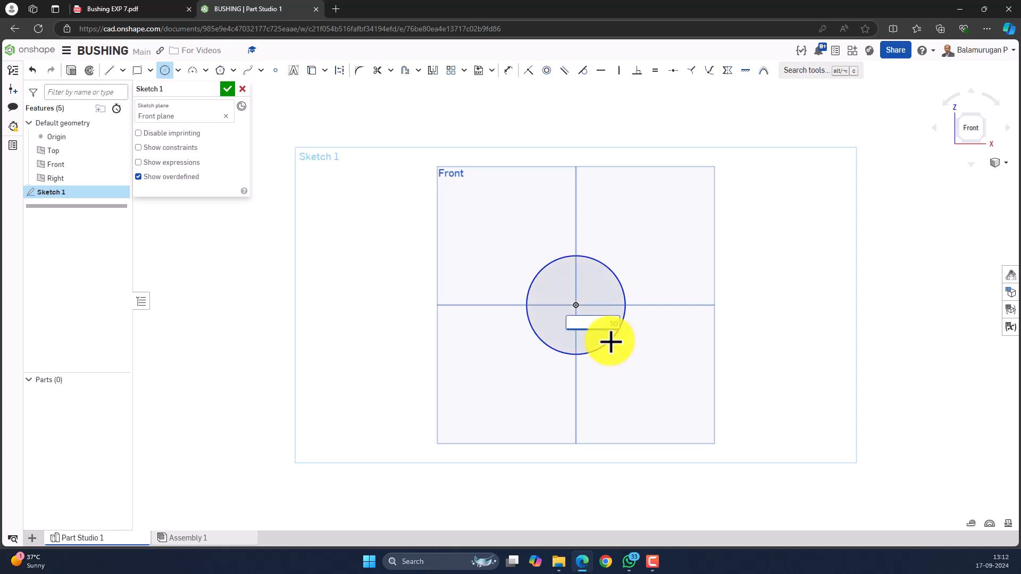
left_click(576, 306)
left_click(648, 364)
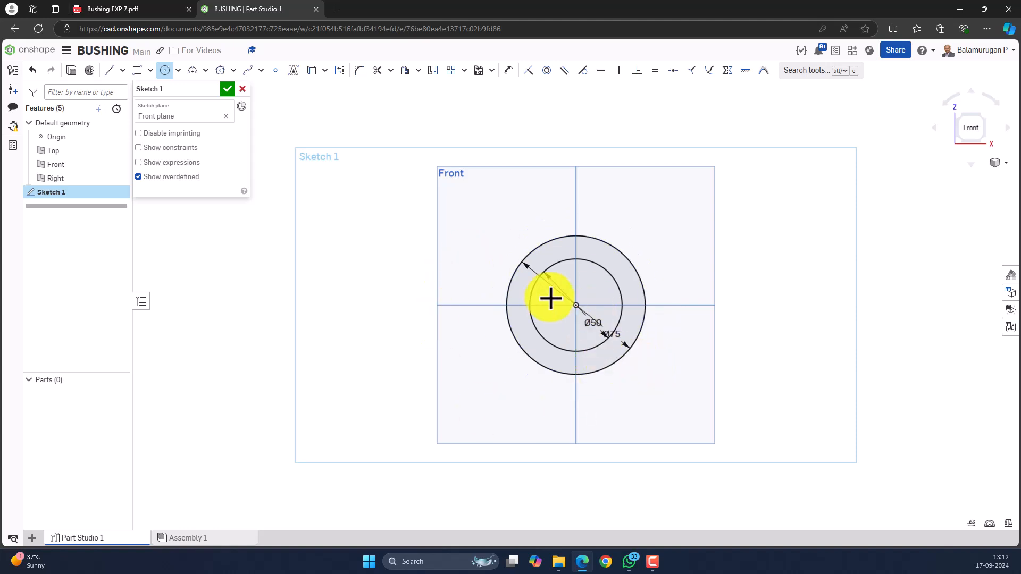
left_click(228, 89)
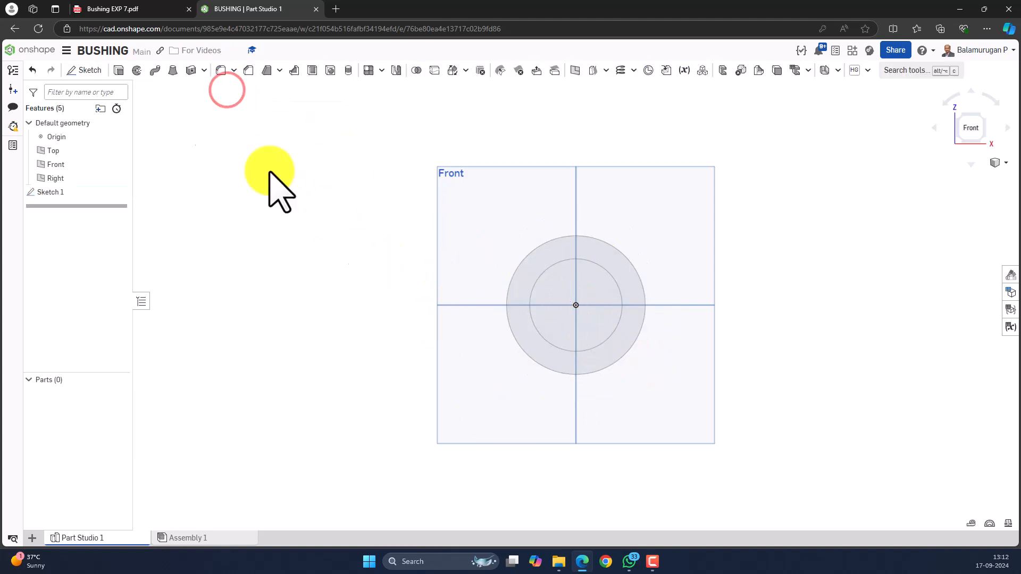
Check the bushing's length in the PDF drawing and extrude the ring between the two circles 50 mm as a new solid.
left_click(129, 9)
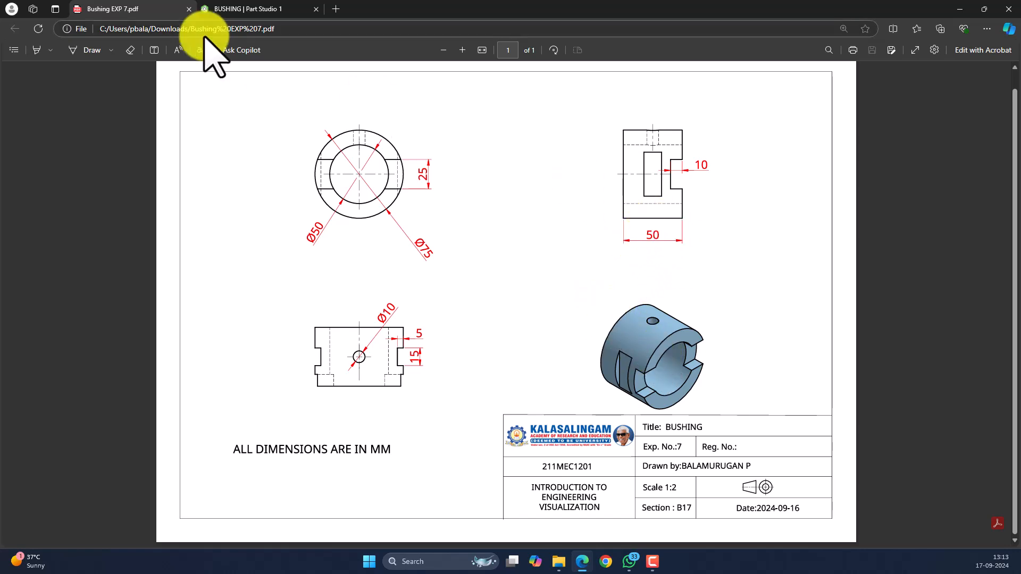
left_click(254, 7)
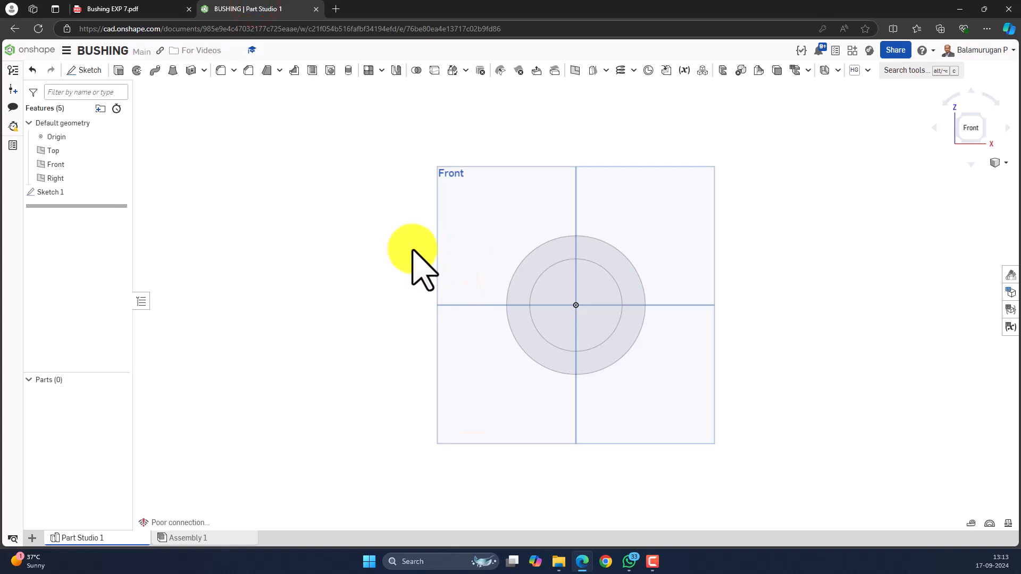
right_click_drag(412, 247, 440, 269)
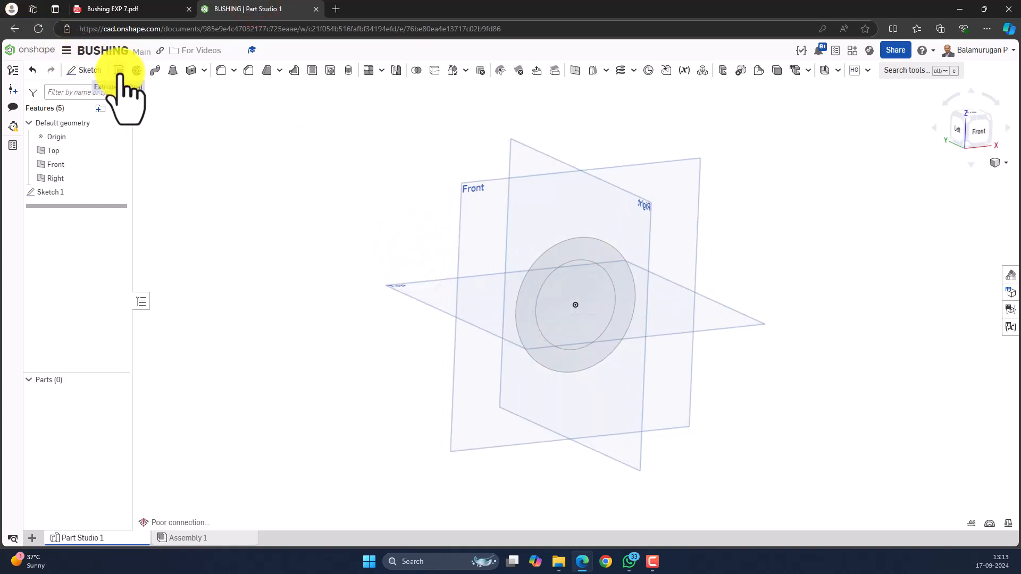
left_click(120, 70)
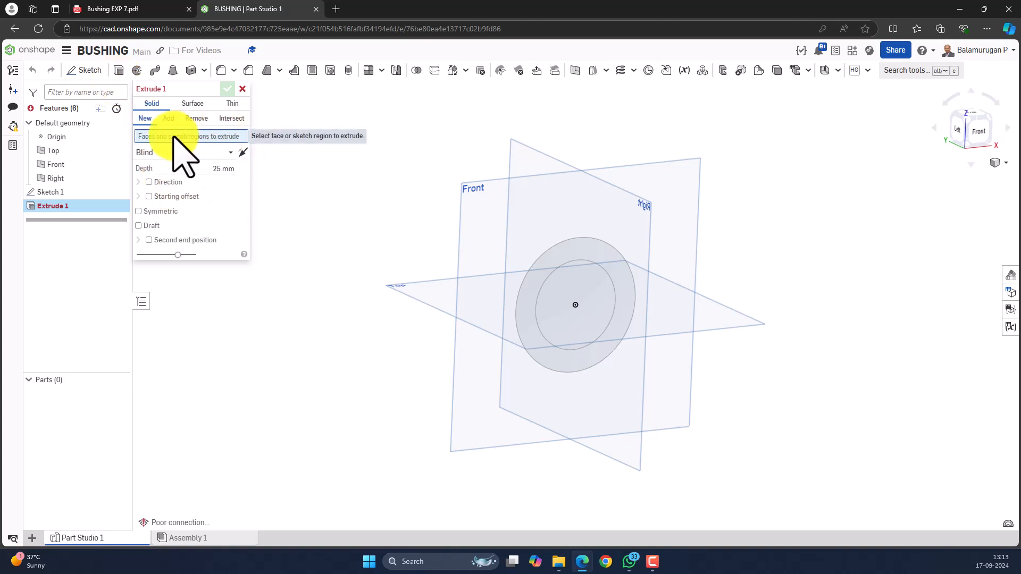
left_click(542, 272)
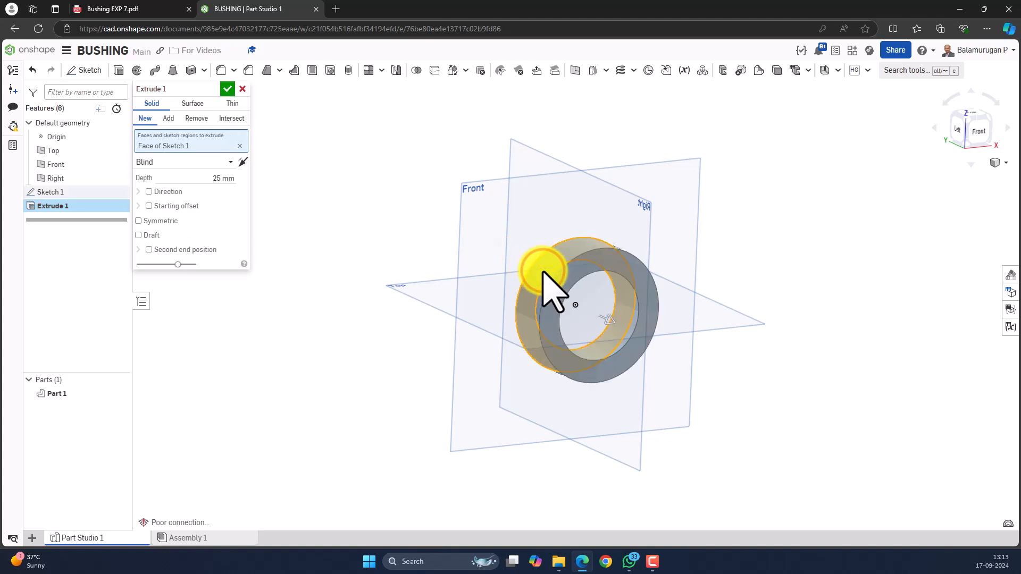
left_click(215, 179)
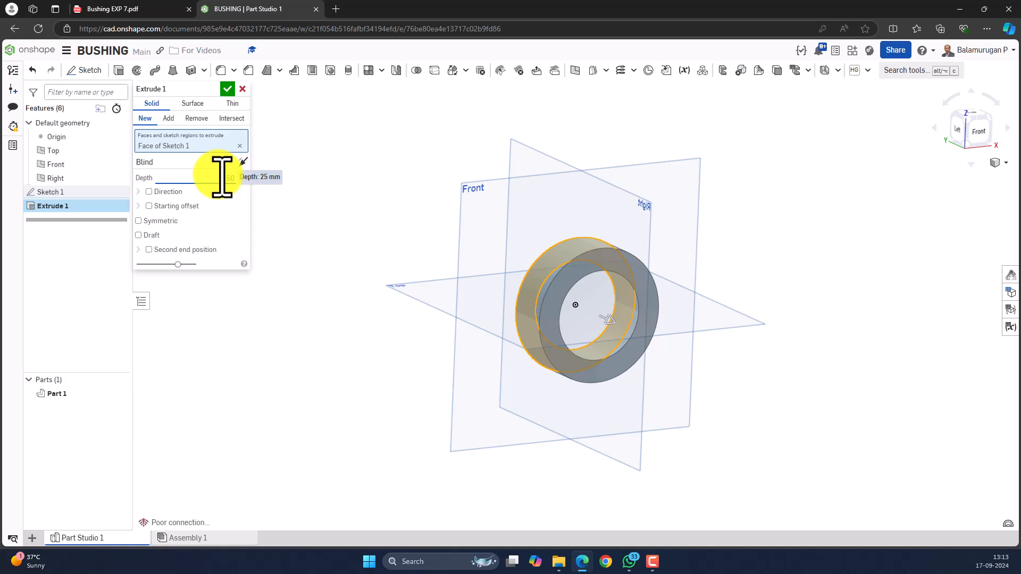
left_click(228, 88)
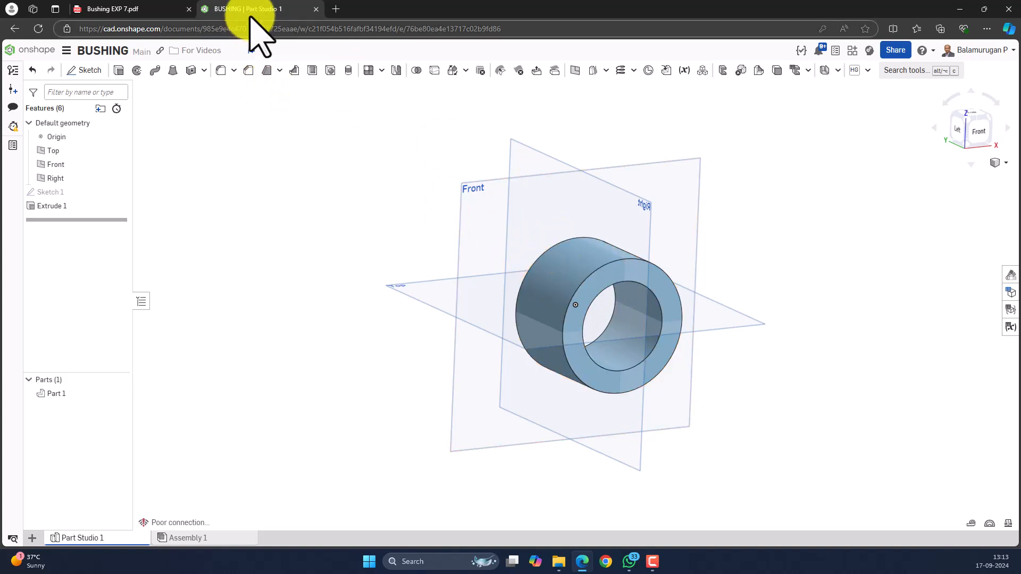
Recheck the PDF drawing and edit the ring's extrusion so that it is symmetric about the Front sketch plane.
left_click(149, 9)
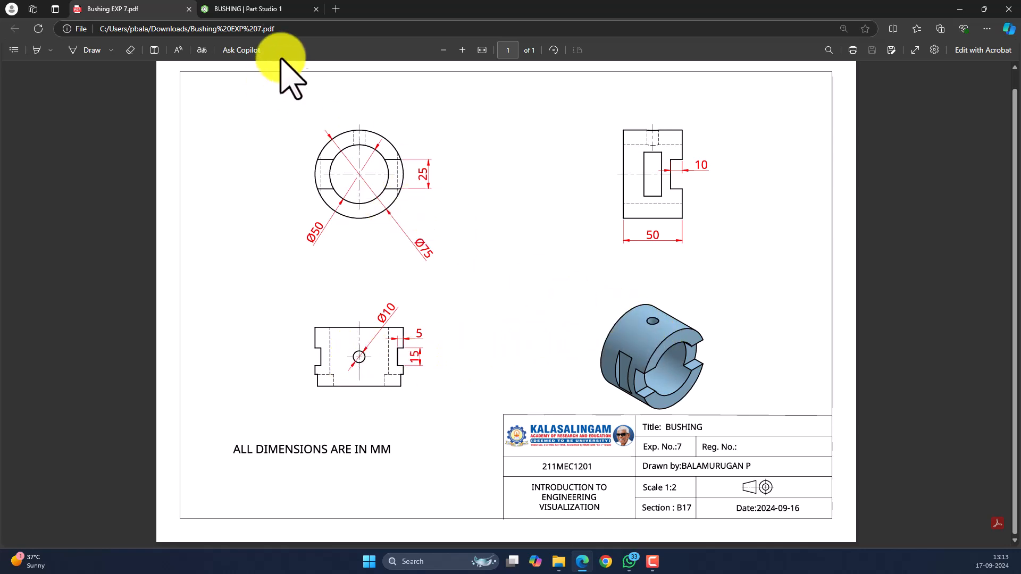
left_click(259, 8)
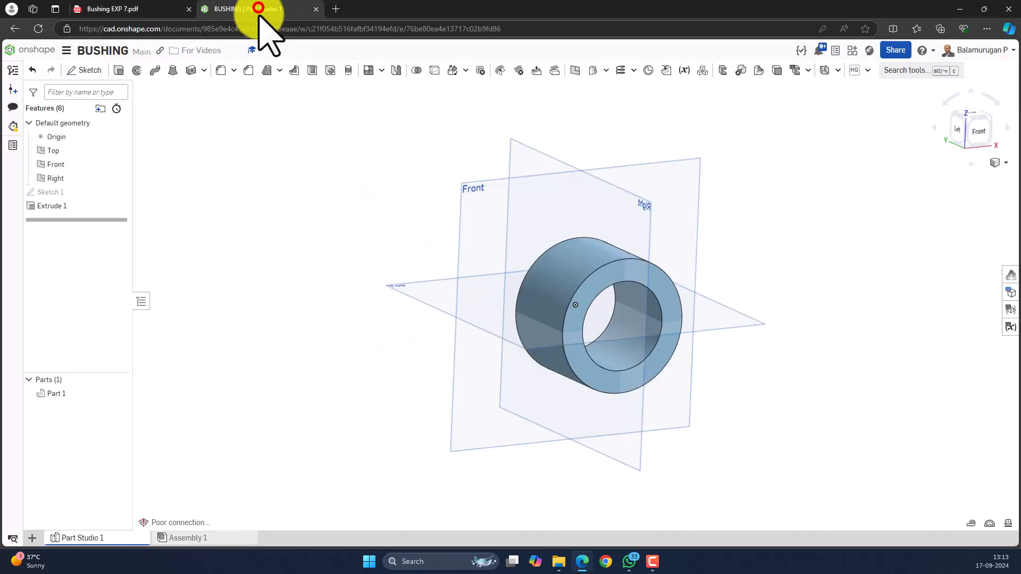
double_click(58, 206)
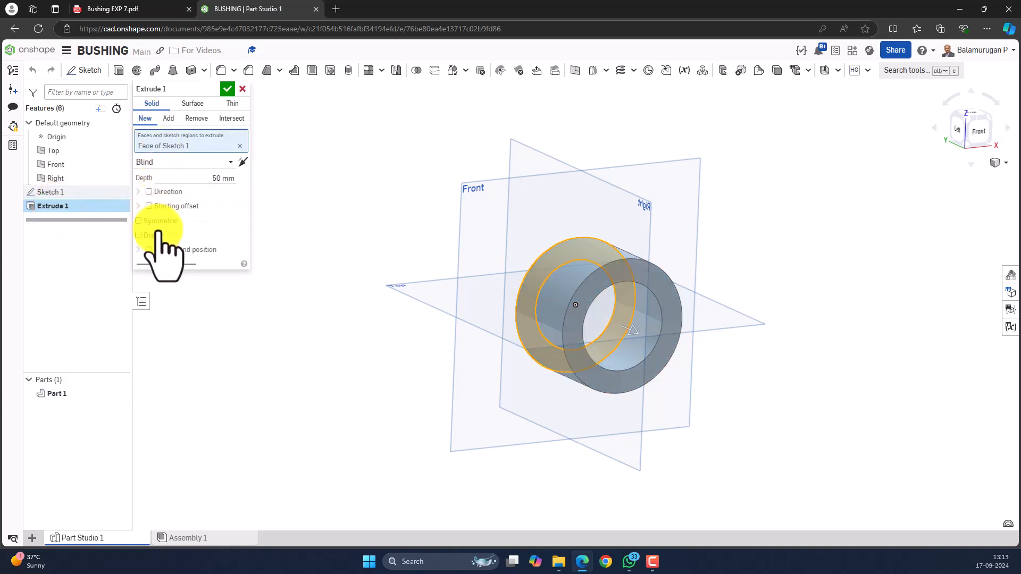
left_click(139, 221)
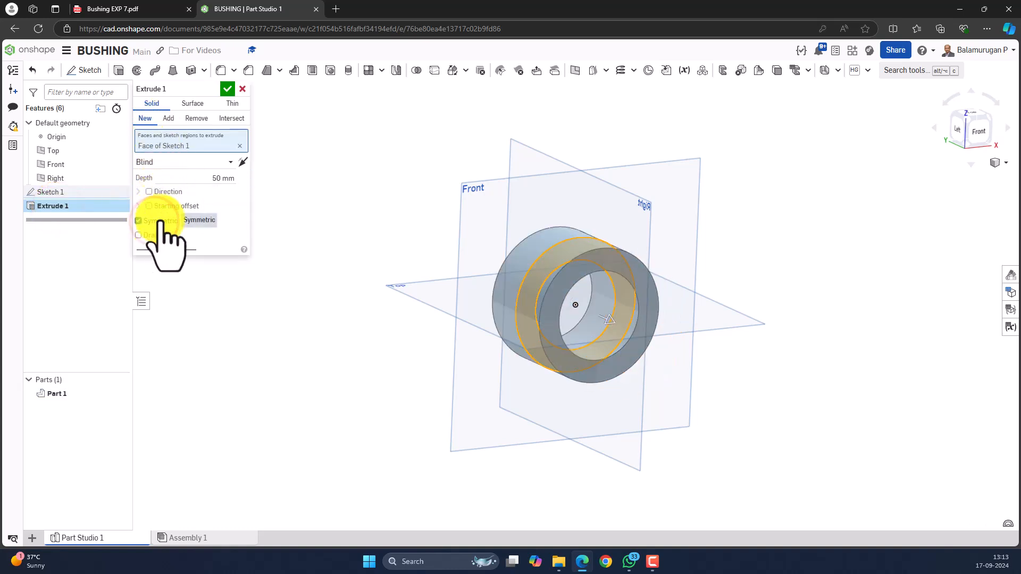
right_click_drag(358, 201, 359, 244)
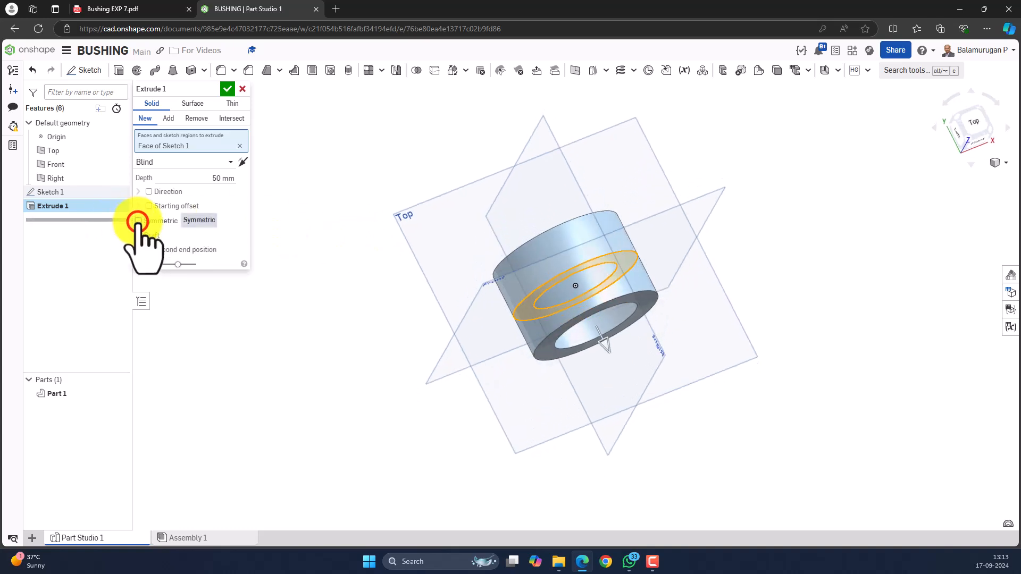
left_click(138, 221)
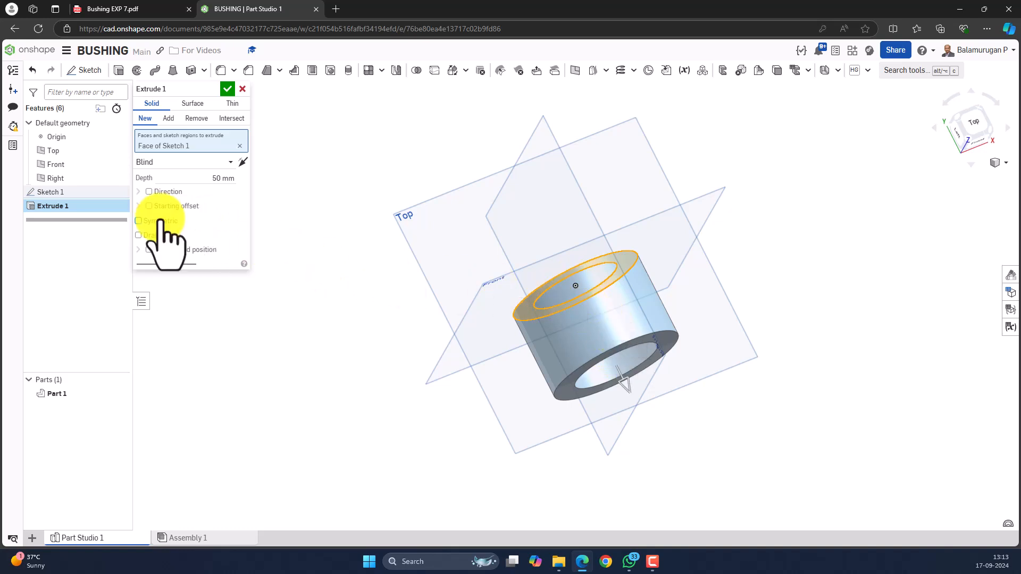
left_click(138, 220)
right_click_drag(380, 364, 397, 312)
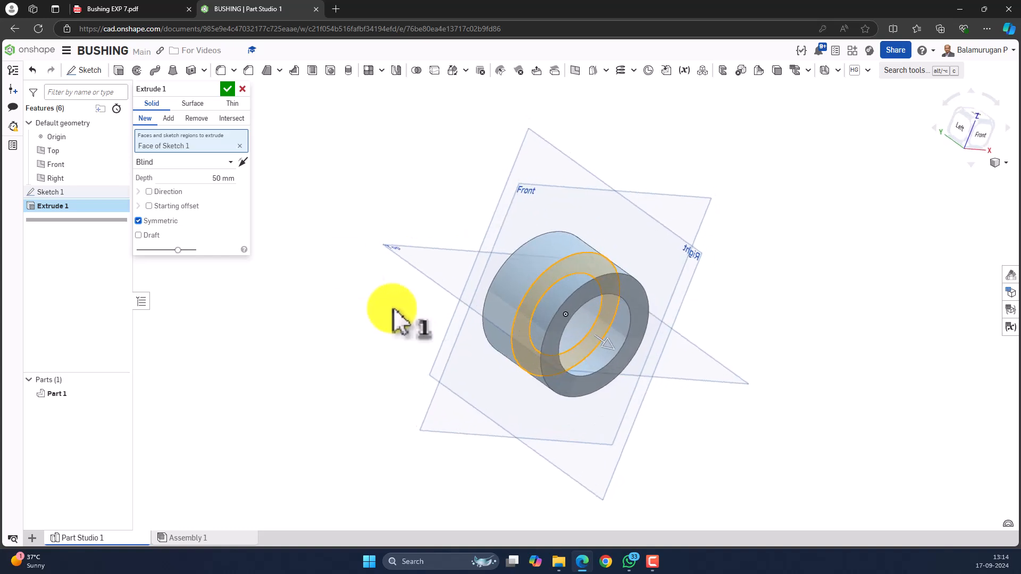
left_click(228, 90)
mouse_move(709, 267)
right_mouse_down()
mouse_move(674, 238)
mouse_move(693, 233)
mouse_move(691, 241)
right_mouse_up()
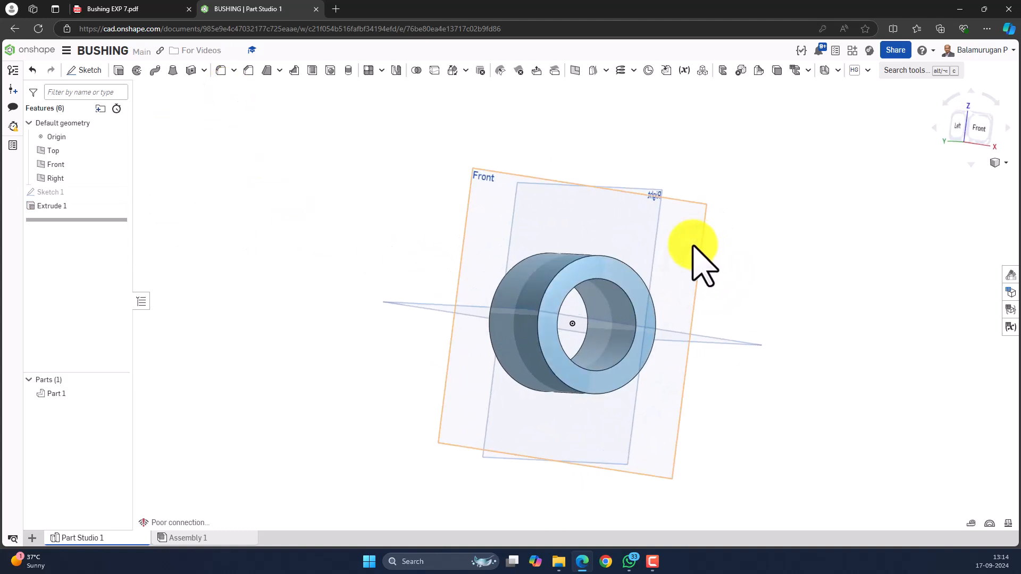
Check the end slot's dimensions in the PDF drawing and start a sketch on the ring's front end face, viewed normal to it.
left_click(107, 8)
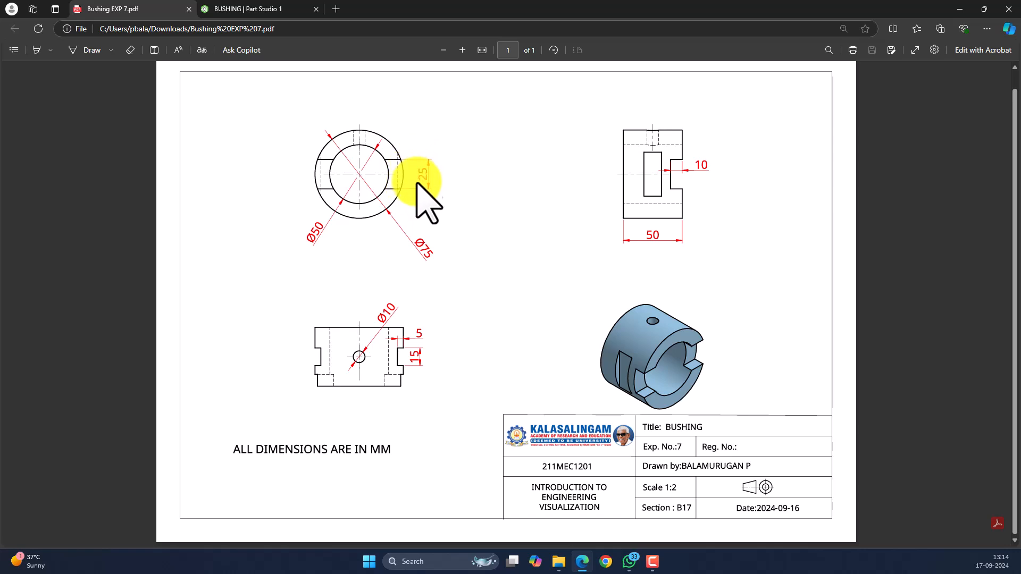
left_click(239, 9)
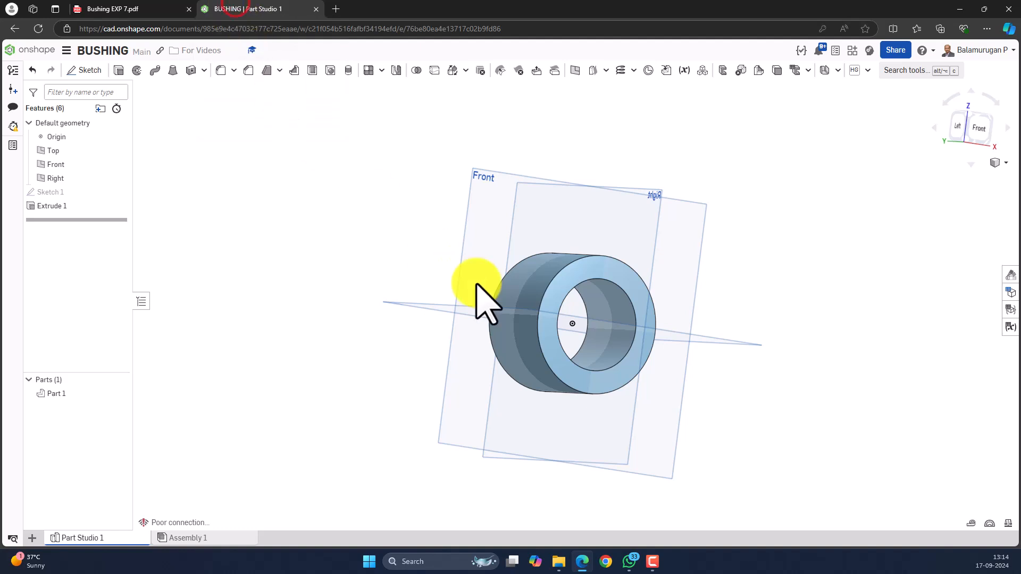
key("shift+1")
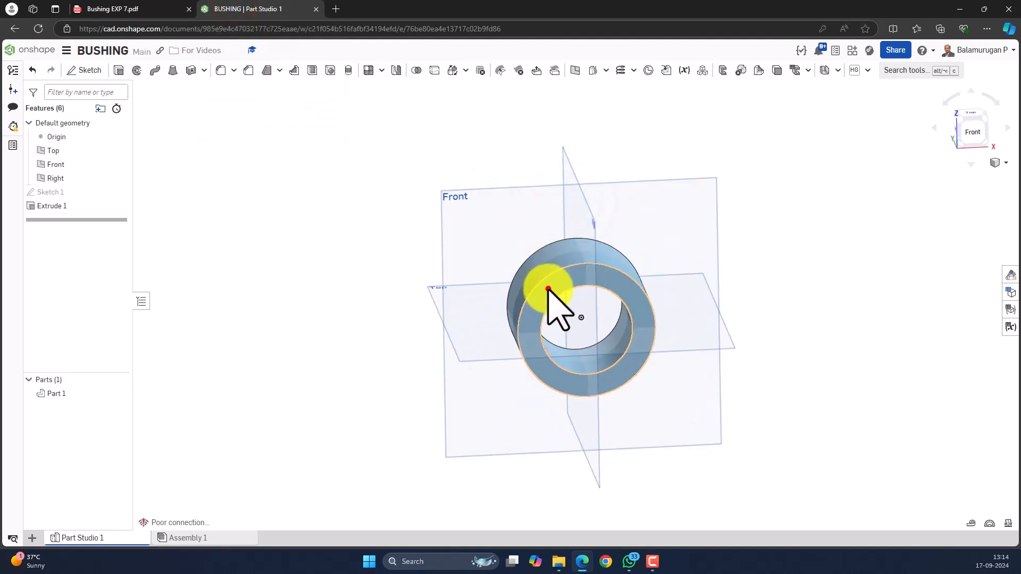
left_click(547, 290)
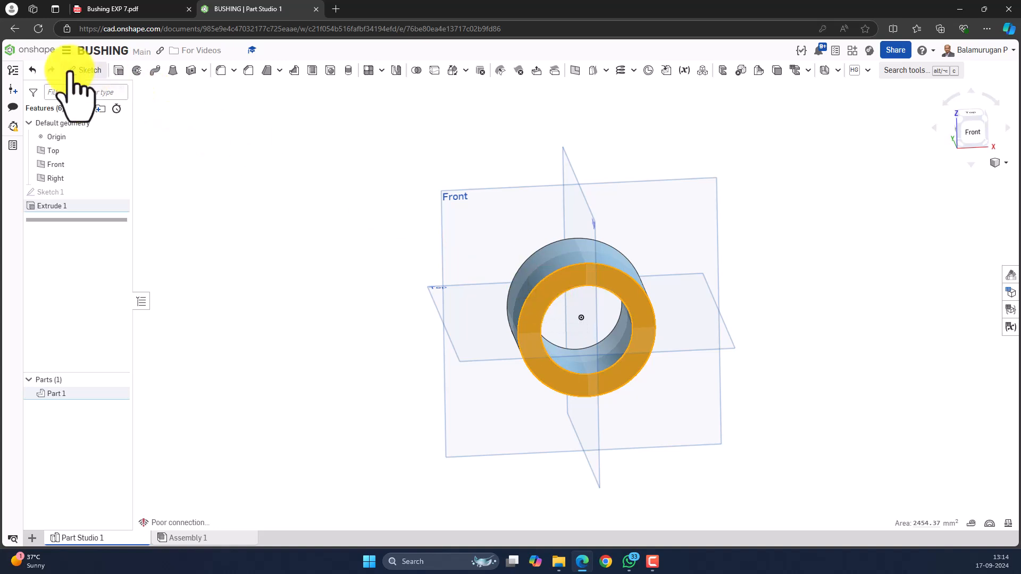
left_click(82, 70)
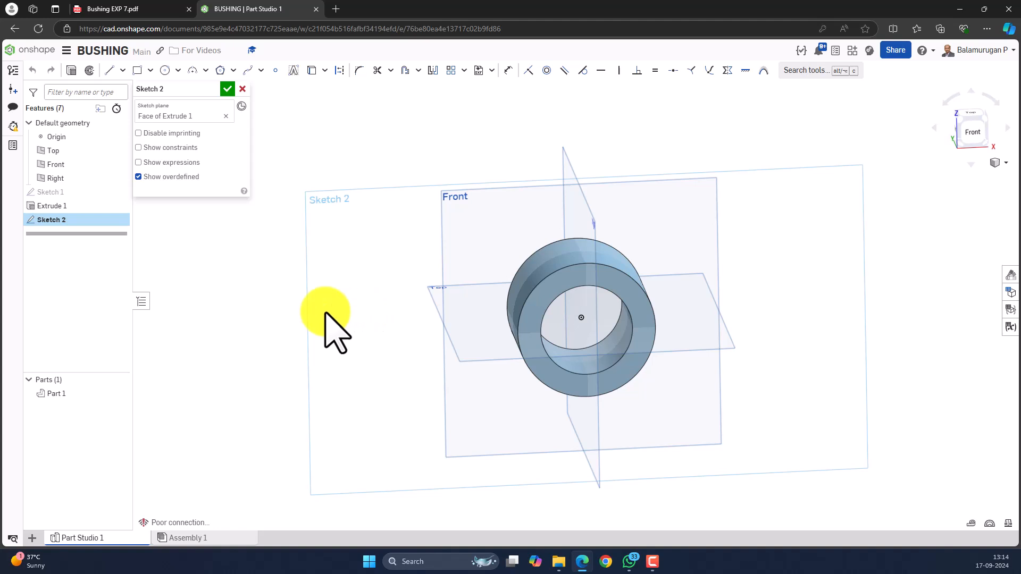
right_click(352, 309)
left_click(396, 399)
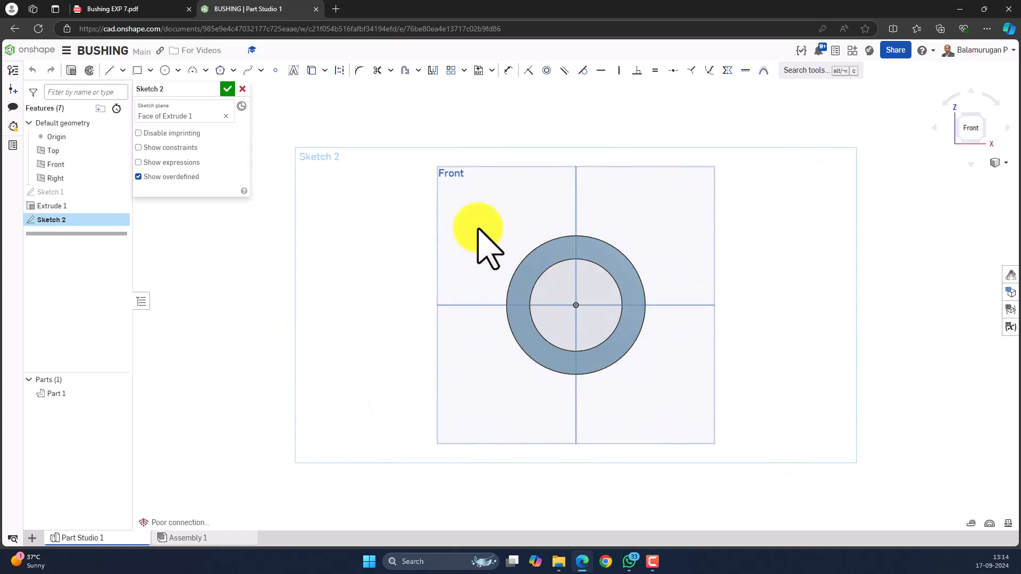
Sketch a centre-point rectangle on the origin, about 111 mm wide and 25 mm high, across the ring and finish the sketch.
left_click(150, 70)
left_click(161, 104)
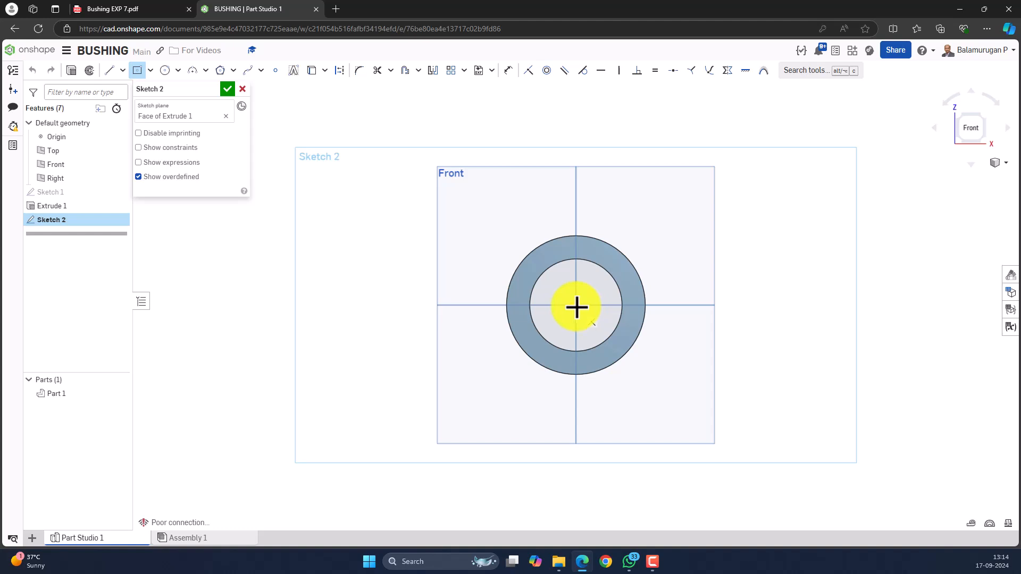
left_click(679, 277)
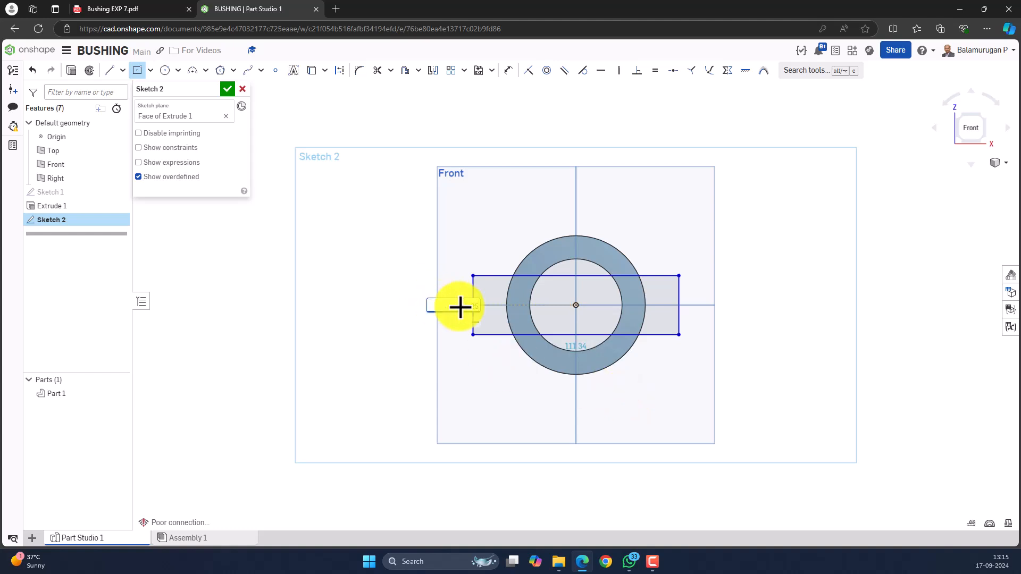
key("Return")
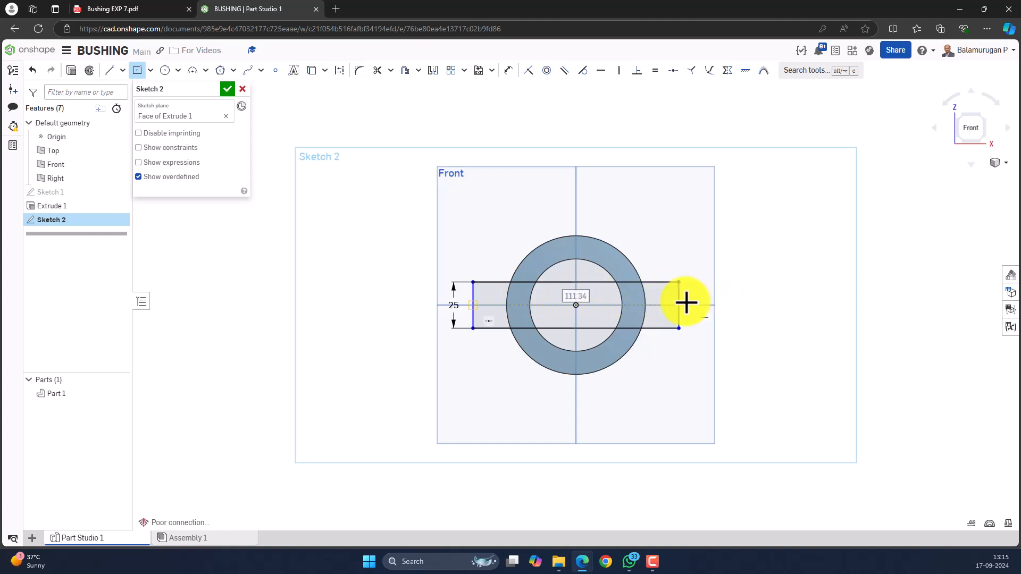
left_click(226, 88)
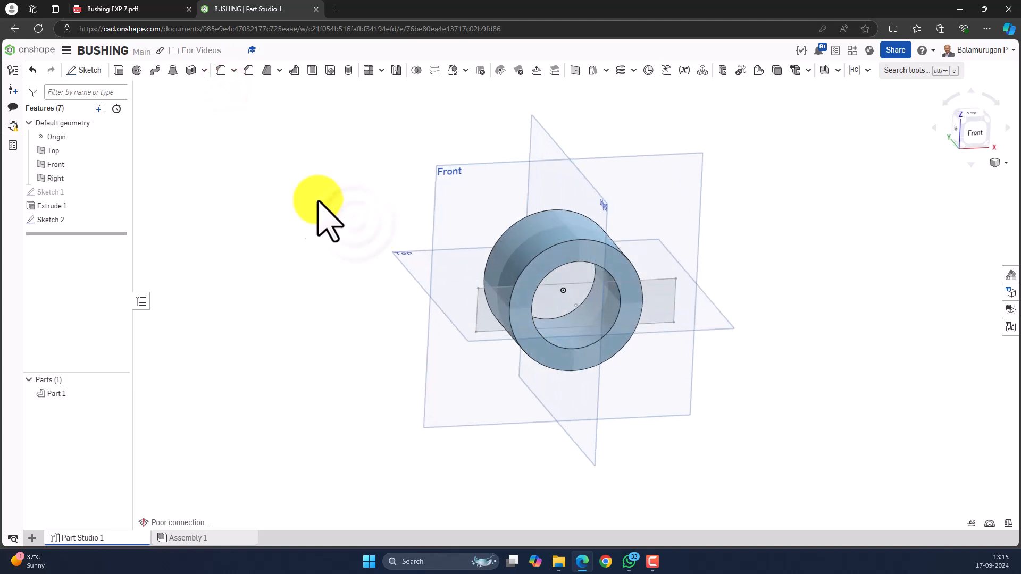
Check the end slot's depth in the PDF drawing and cut the two rectangle regions overlapping the ring 10 mm deep with a Remove extrusion.
left_click(121, 71)
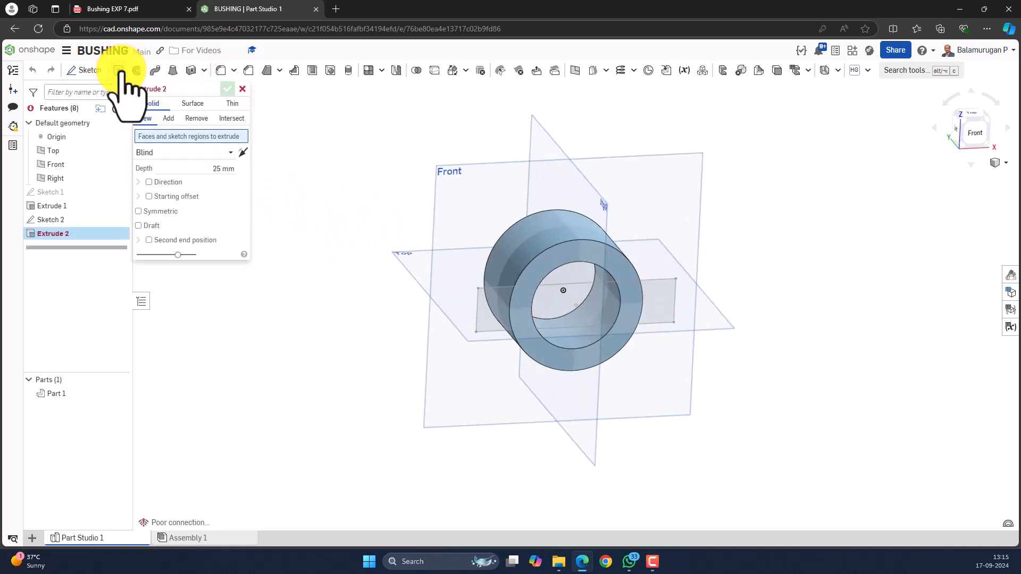
left_click(196, 118)
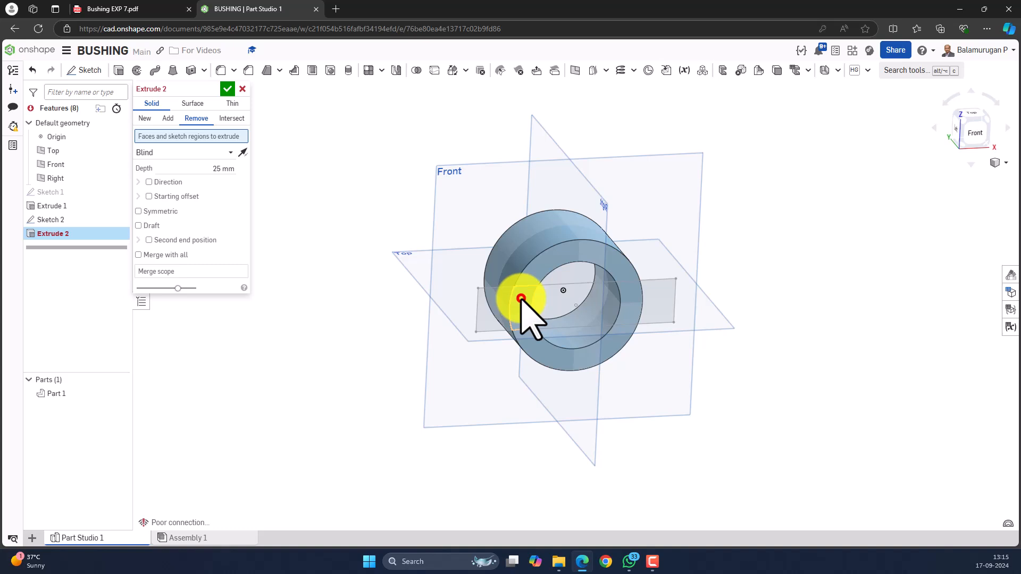
left_click(521, 299)
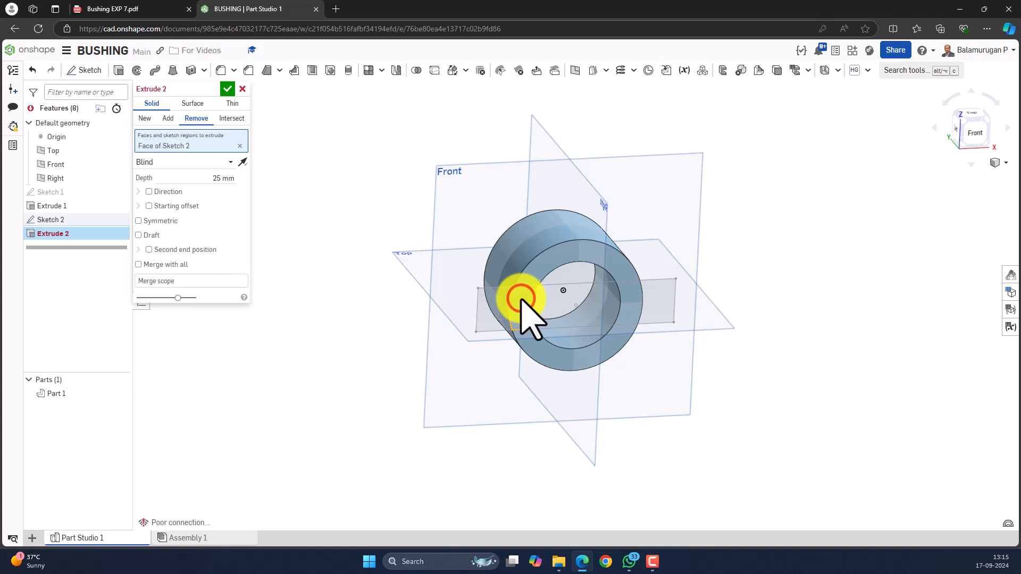
left_click(630, 299)
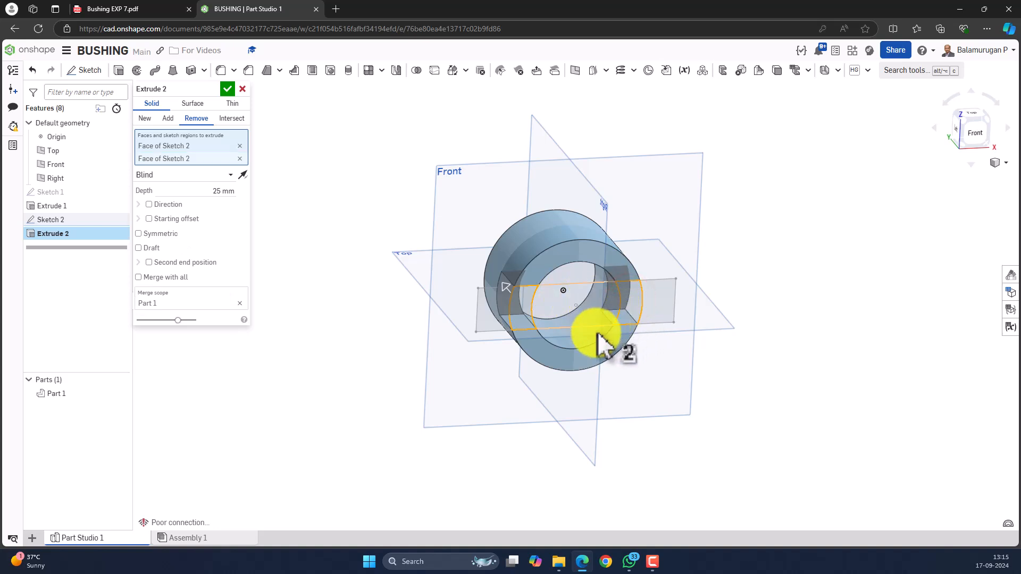
right_click_drag(680, 412, 669, 394)
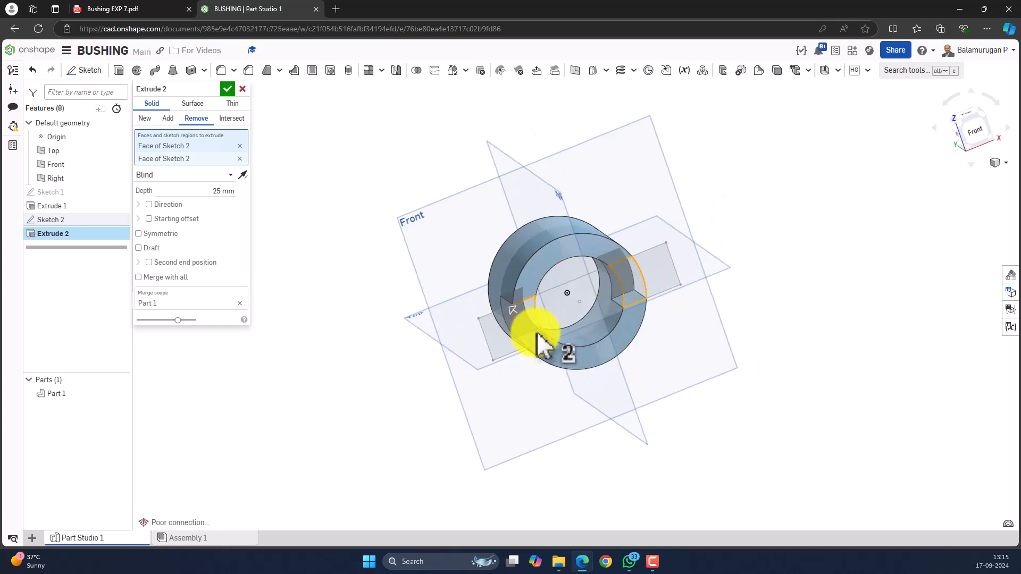
right_click_drag(493, 440, 518, 419)
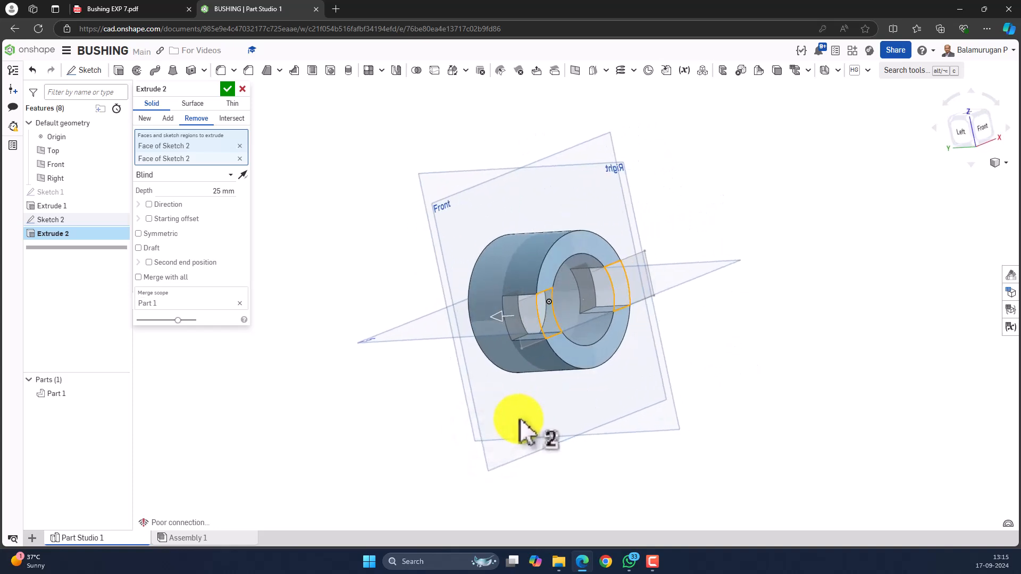
left_click(138, 9)
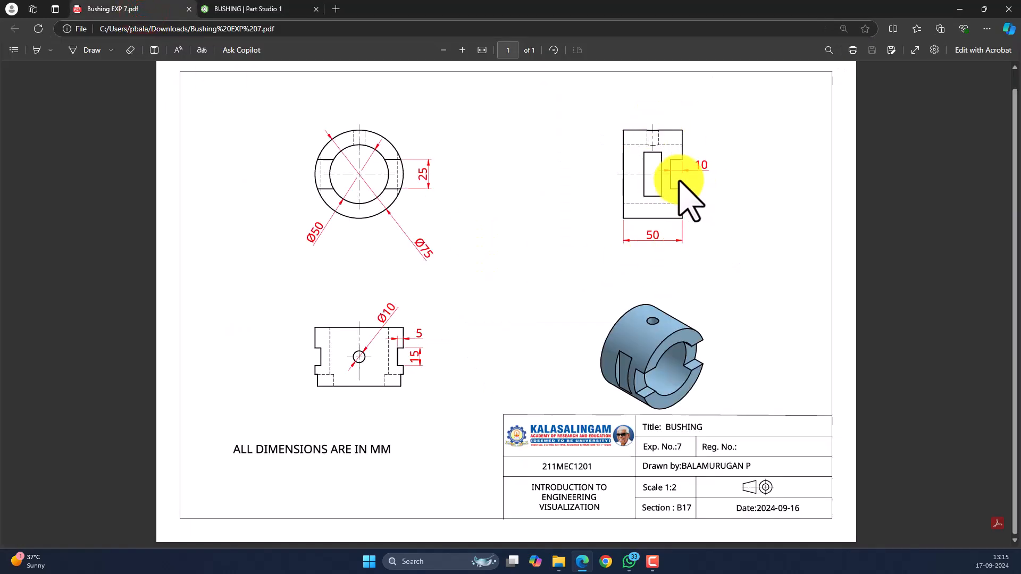
left_click(263, 10)
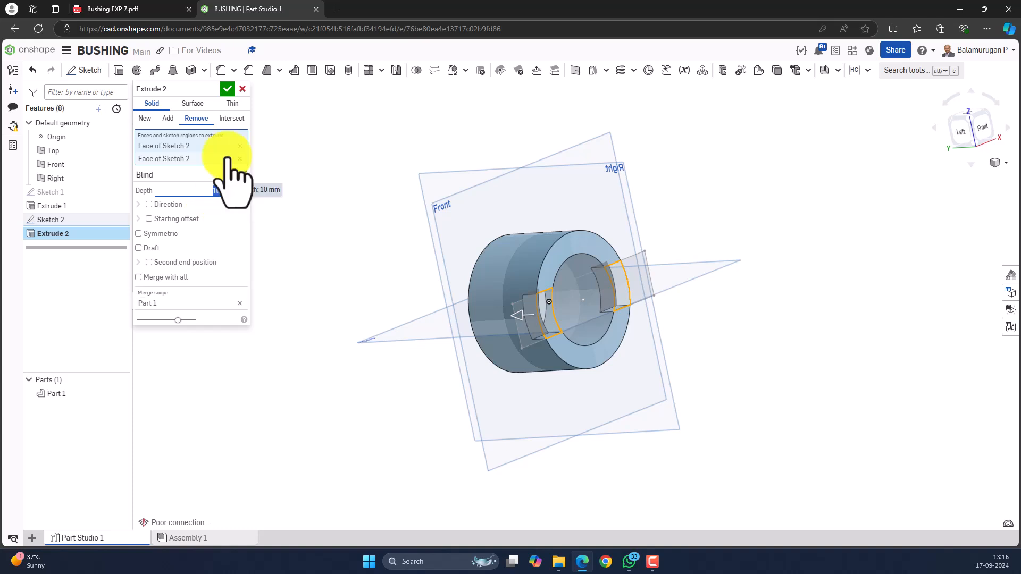
left_click(227, 89)
Examine the cut end slot from the front and at an angle, and compare it with the PDF drawing.
mouse_move(661, 369)
right_mouse_down()
mouse_move(636, 376)
mouse_move(664, 367)
right_mouse_up()
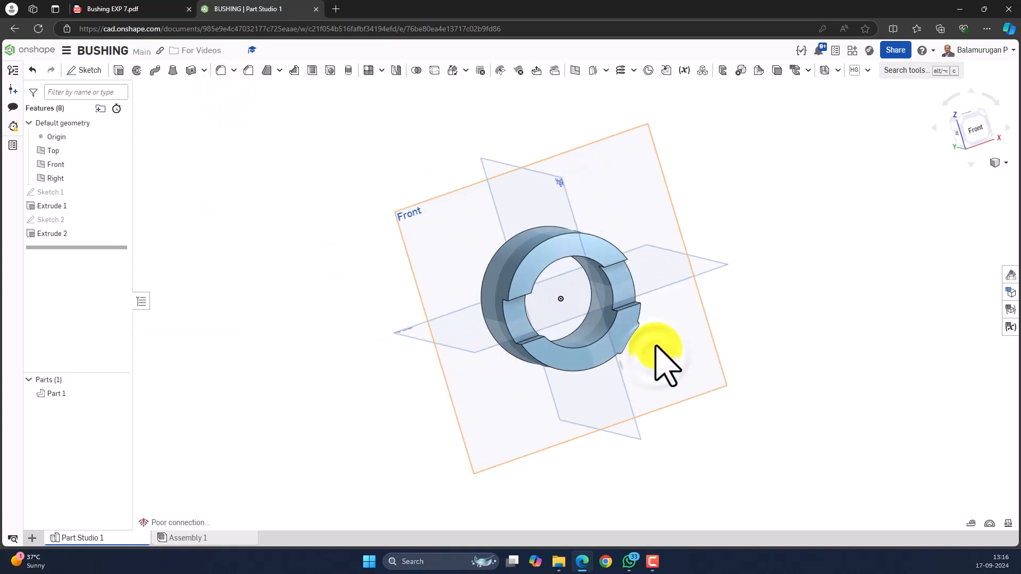
left_click(972, 132)
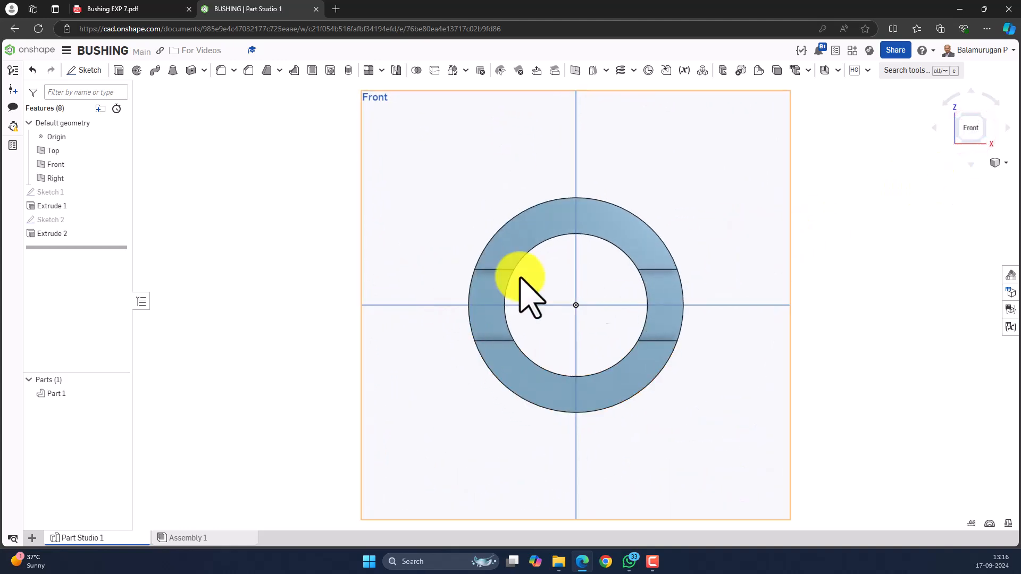
right_click_drag(424, 383, 467, 428)
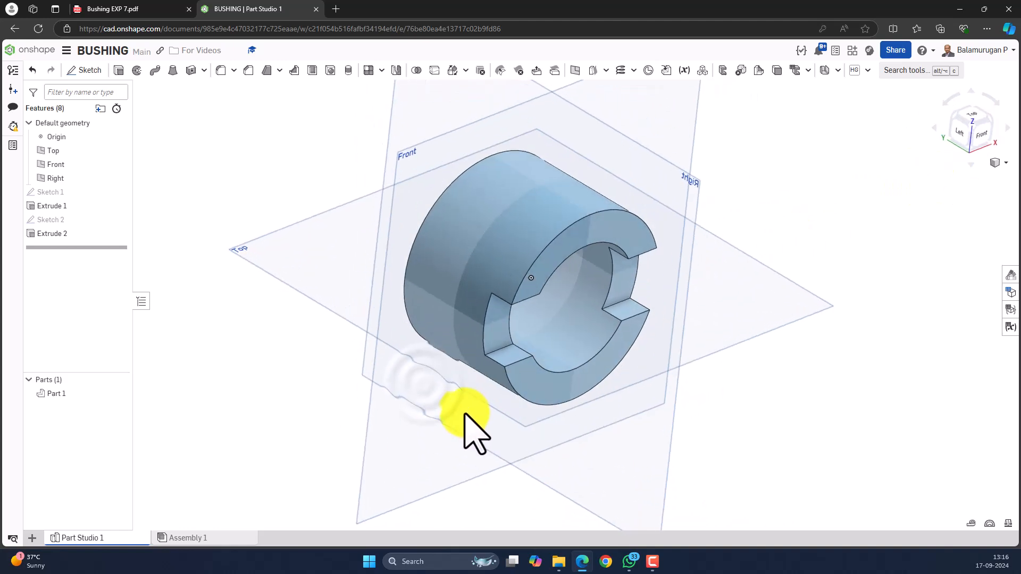
left_click(122, 9)
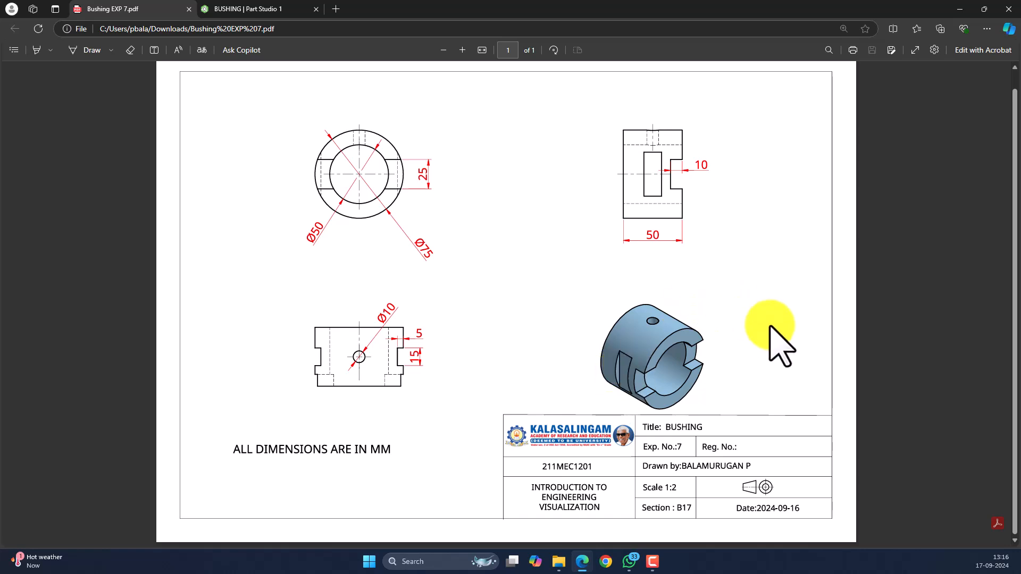
right_click(736, 326)
left_click(710, 301)
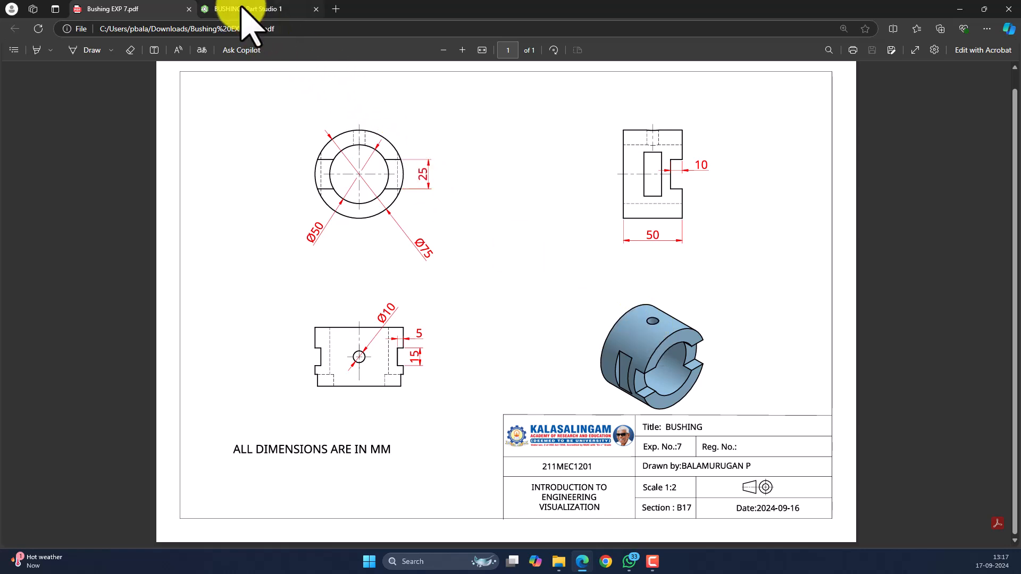
mouse_move(243, 8)
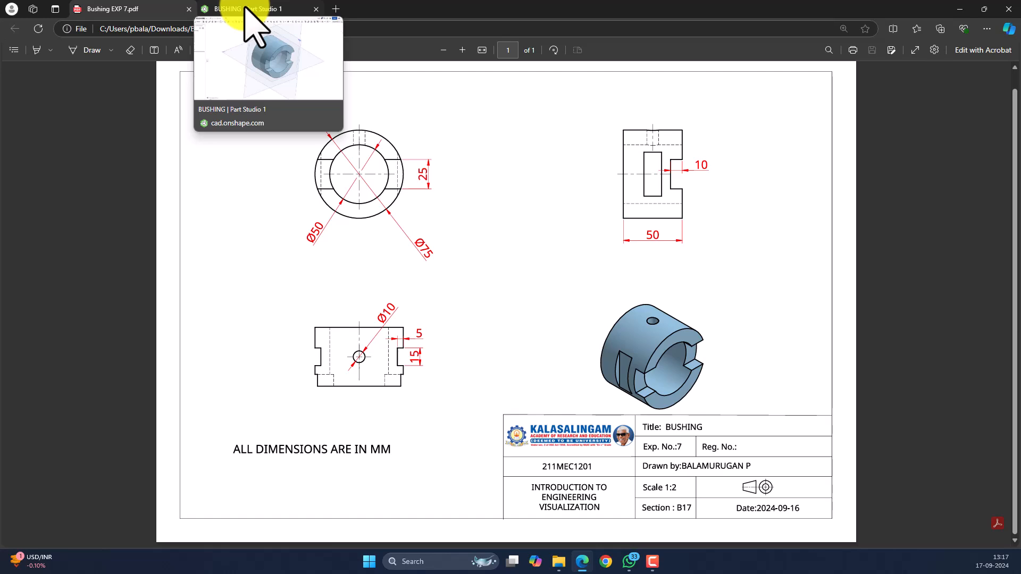
left_click(226, 10)
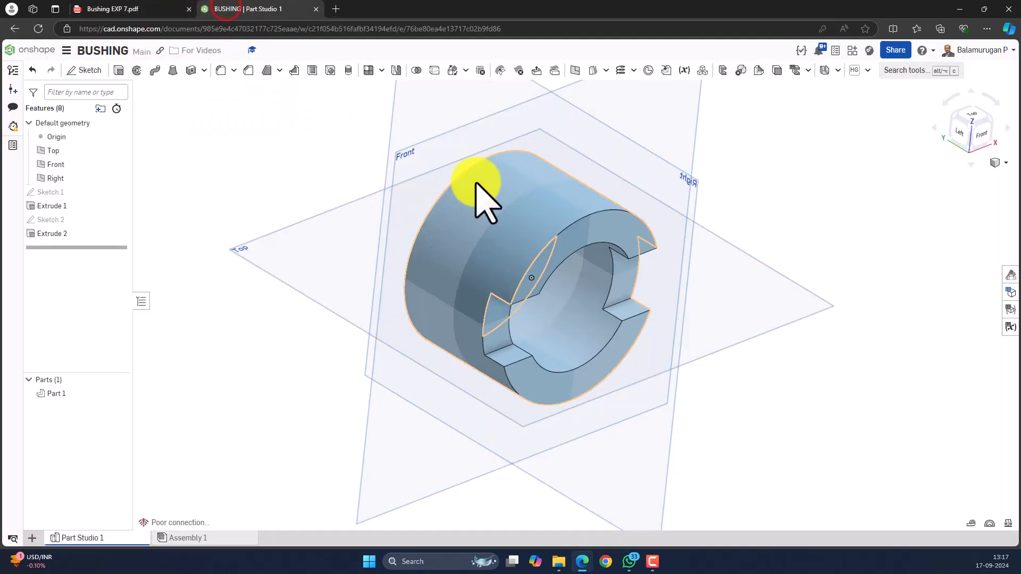
Recheck the views in the PDF drawing and start a sketch on the Top plane, viewed normal to it.
right_click_drag(627, 235, 593, 235)
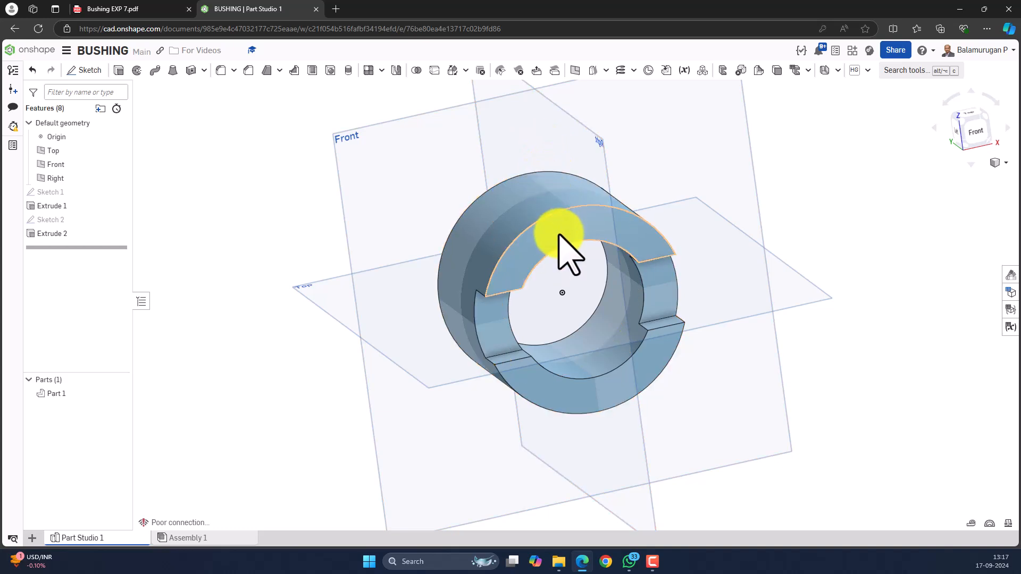
scroll(449, 213, "down", 3)
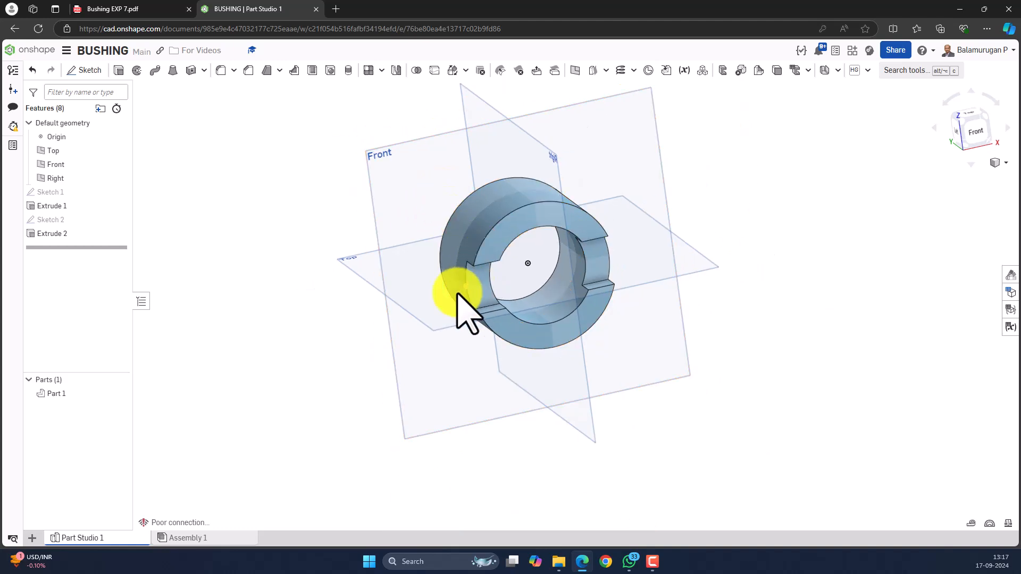
right_click_drag(444, 307, 655, 319)
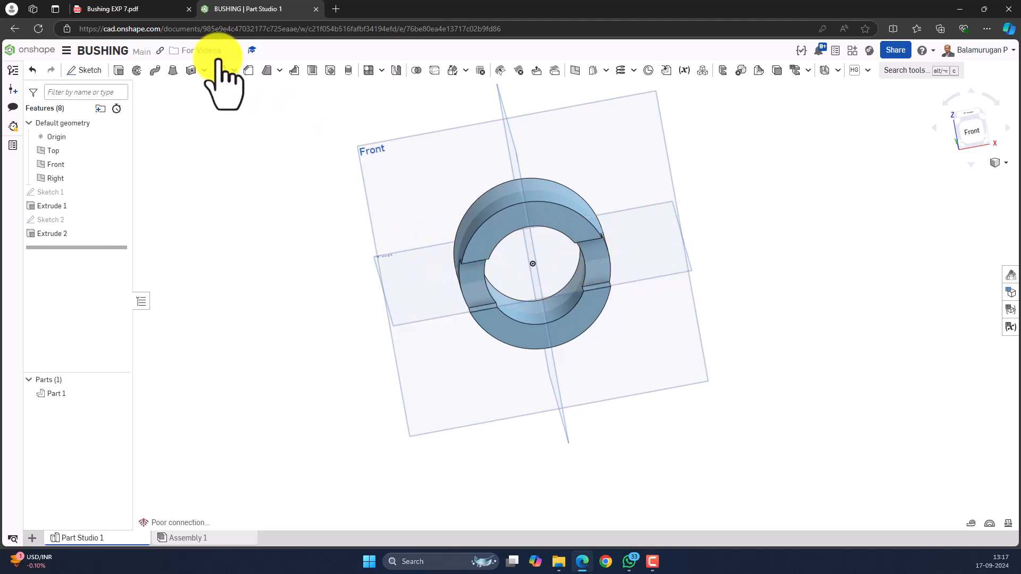
left_click(141, 9)
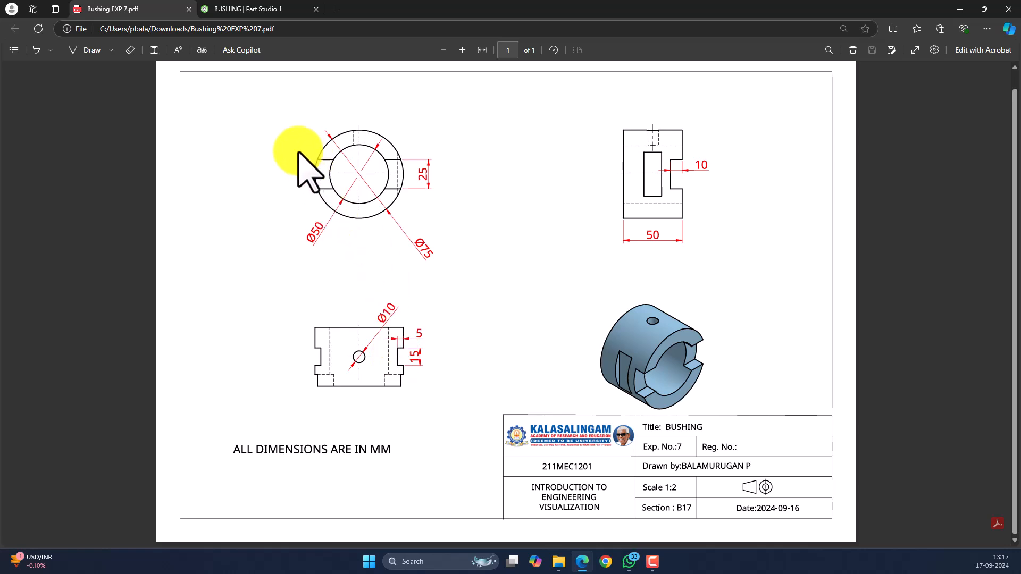
left_click(227, 7)
right_click_drag(679, 241, 707, 266)
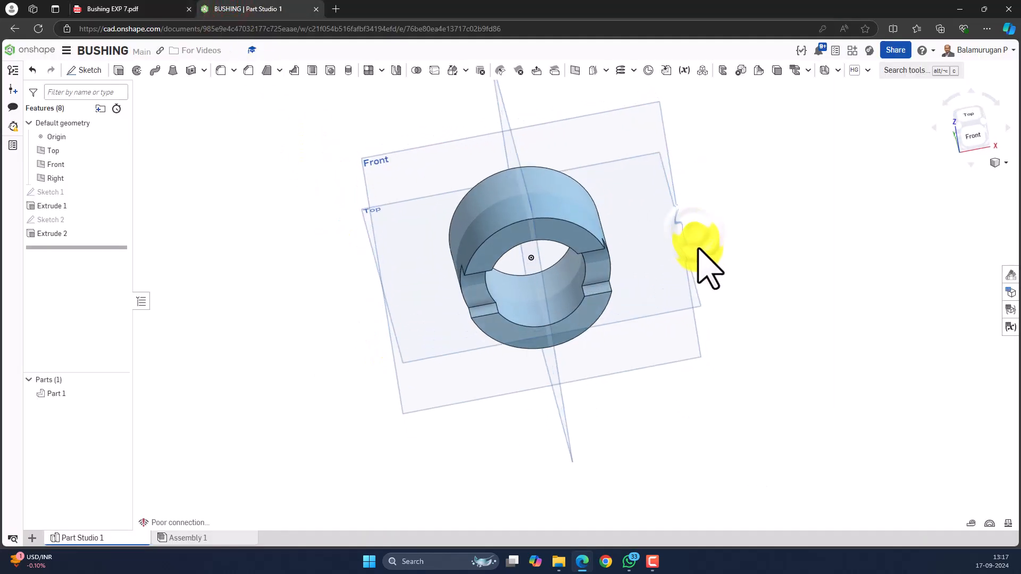
left_click(661, 287)
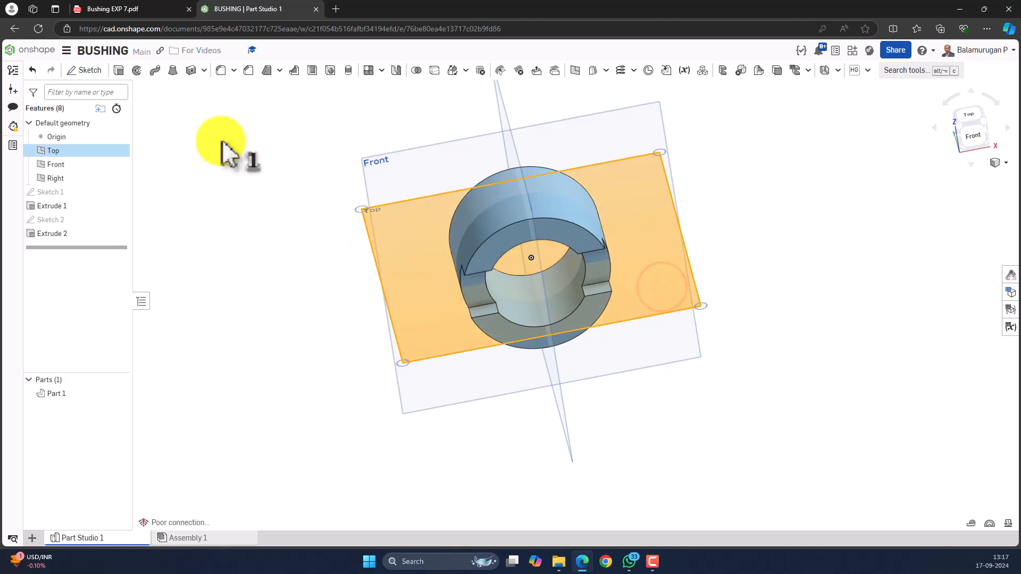
left_click(82, 66)
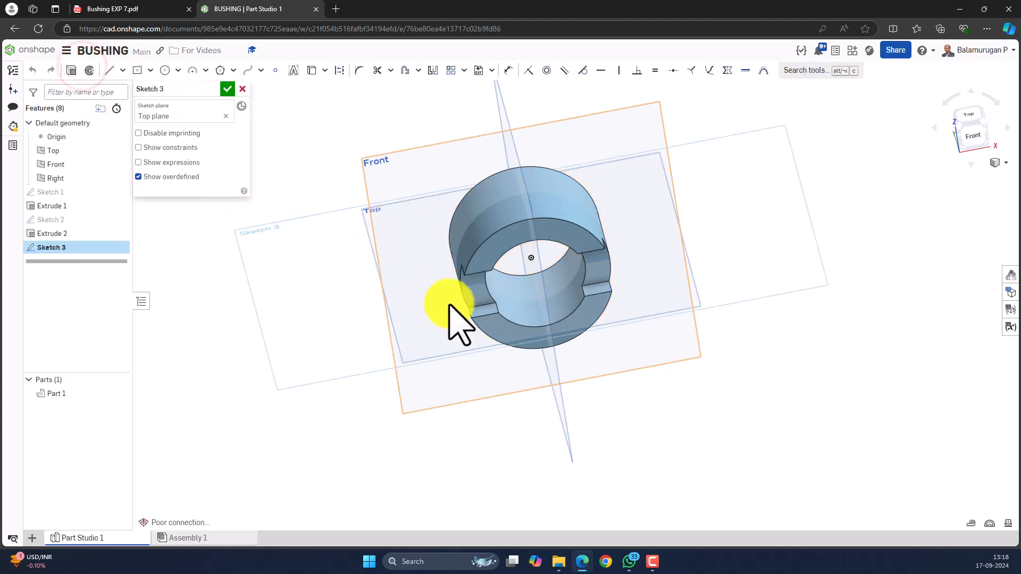
key("n")
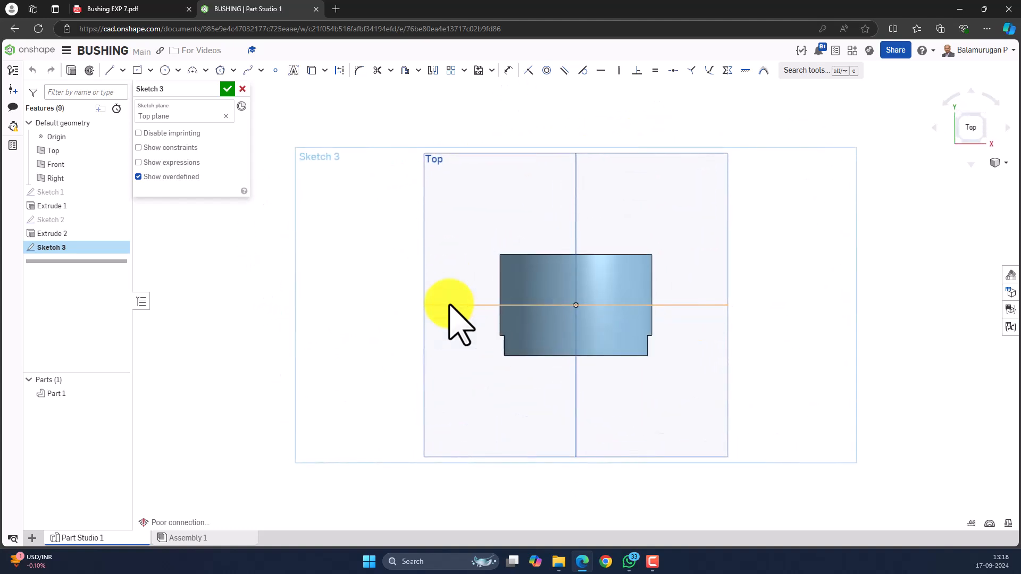
Check the hole size in the PDF drawing and sketch a 10 mm diameter circle centred on the origin.
left_click(165, 70)
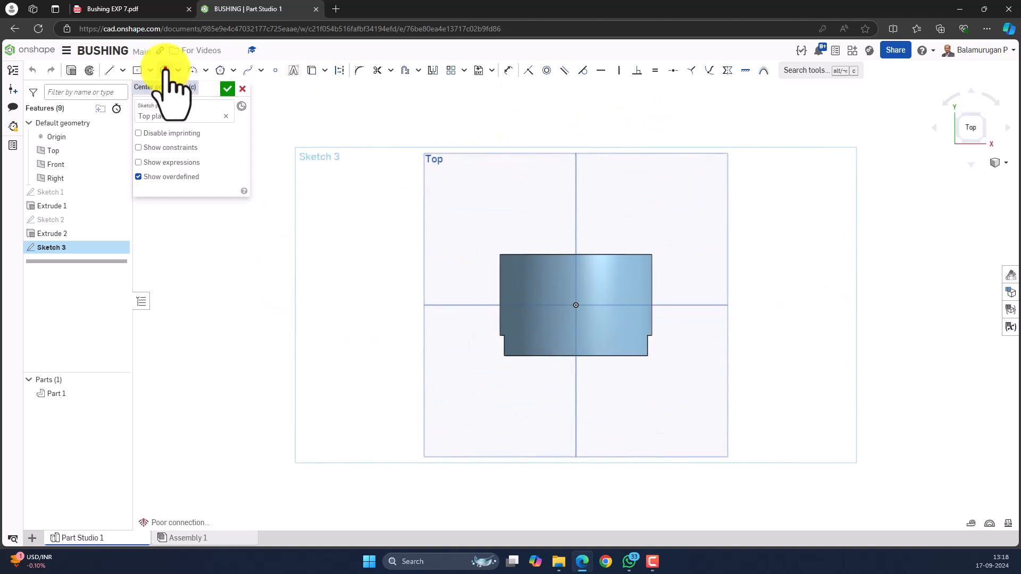
left_click(583, 318)
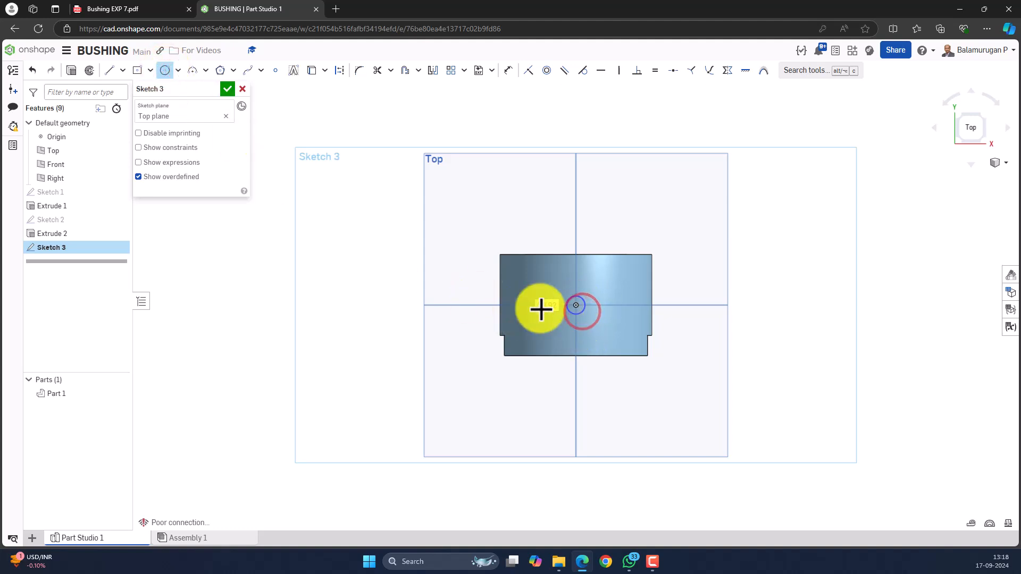
left_click(117, 9)
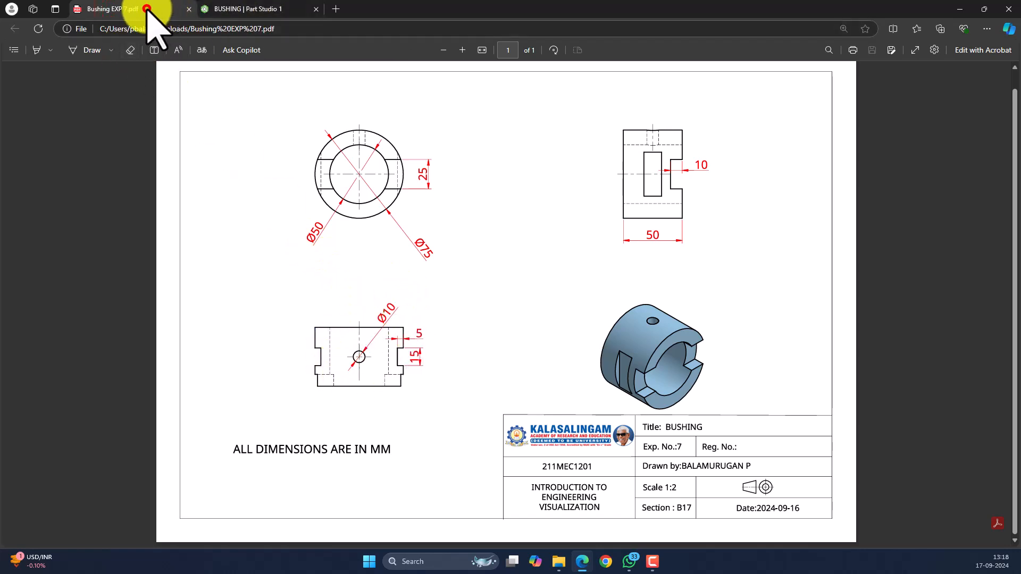
left_click(250, 9)
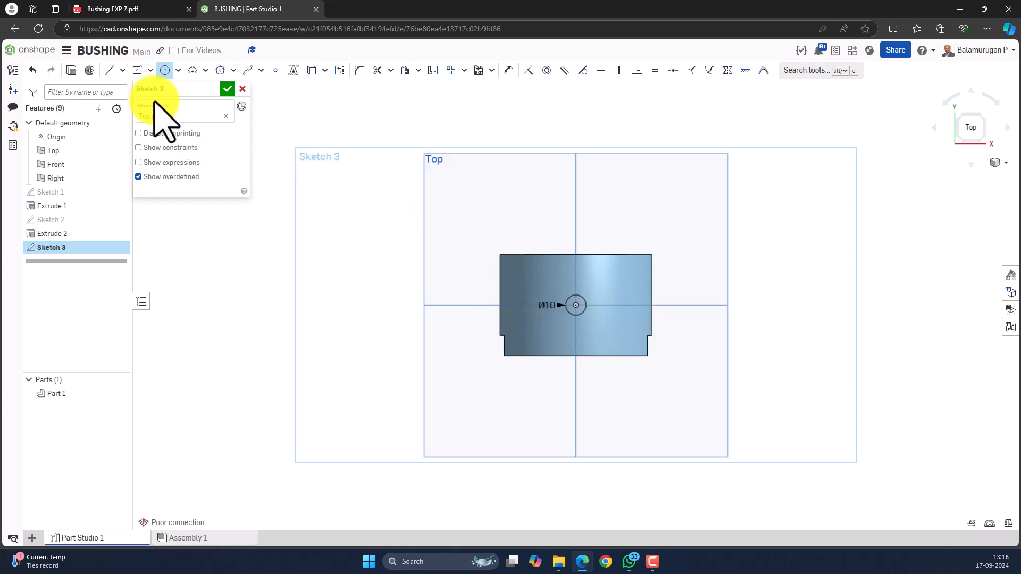
Project the bushing's two outer side edges into the sketch with the Use tool.
left_click(311, 69)
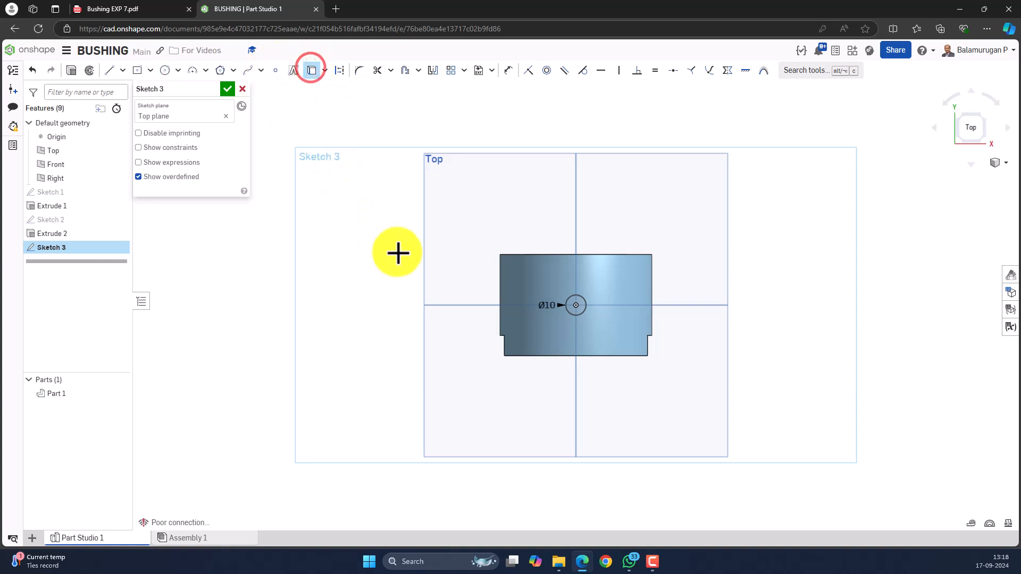
left_click(500, 296)
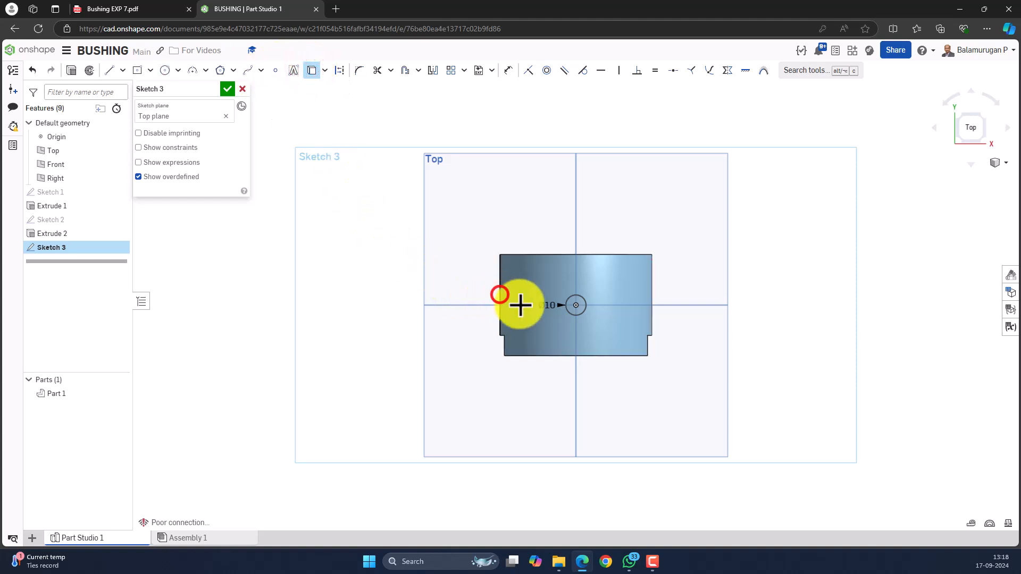
left_click(652, 294)
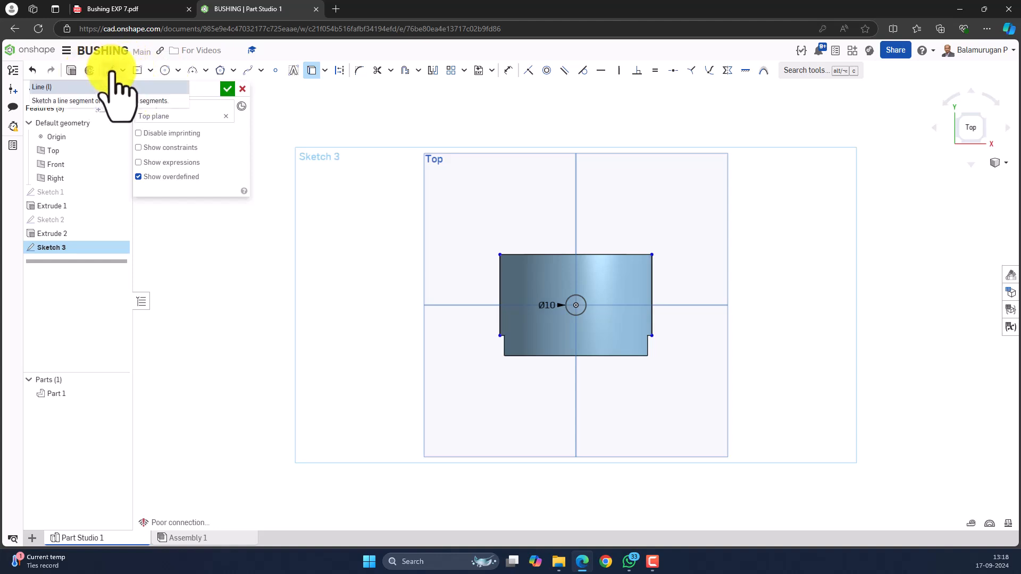
Check the side slot in the PDF drawing and sketch an open three-line outline, about 4.85 by 12.92 mm, against the right-hand projected edge.
left_click(131, 8)
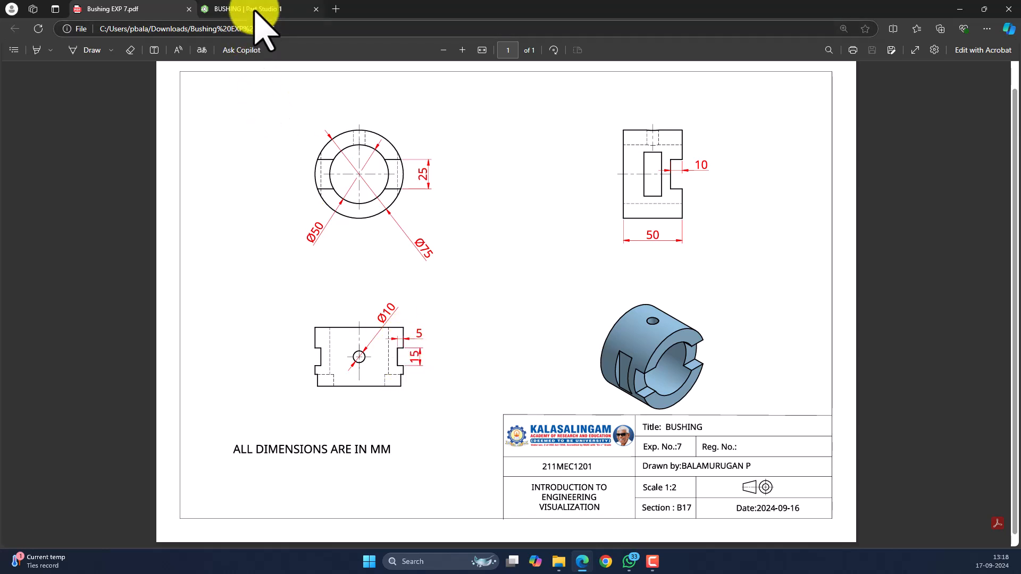
left_click(218, 9)
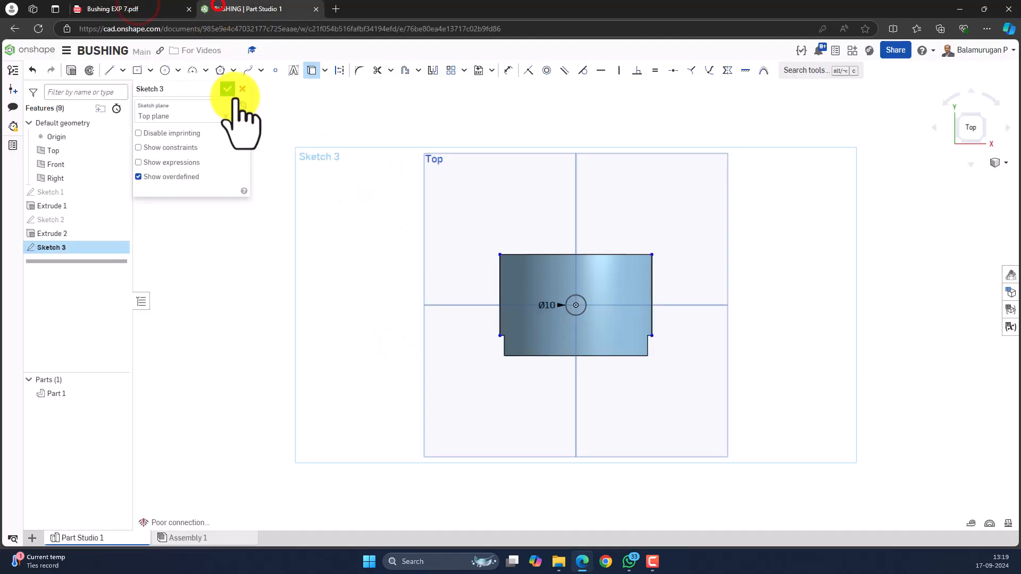
scroll(620, 290, "up", 3)
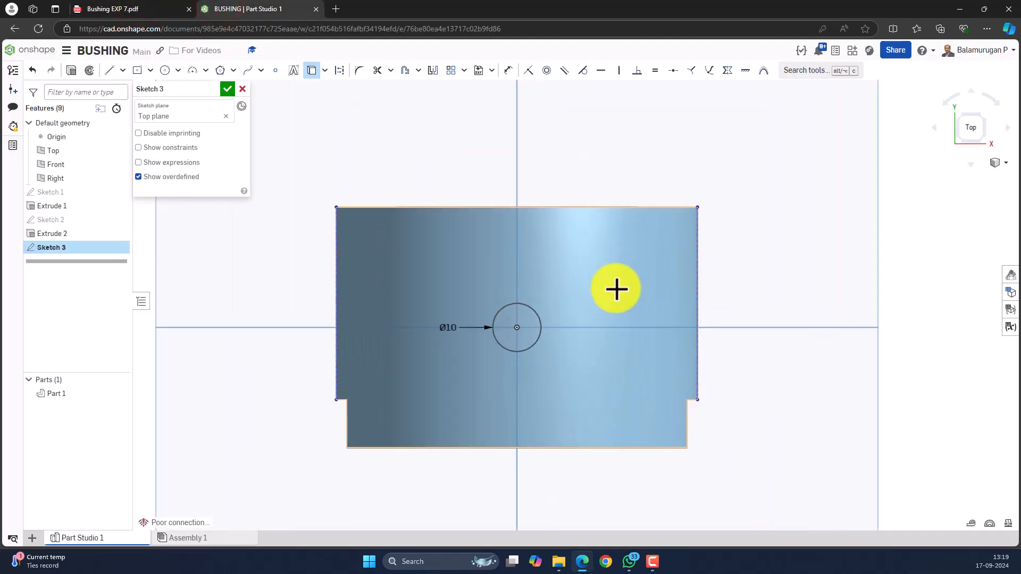
left_click(150, 70)
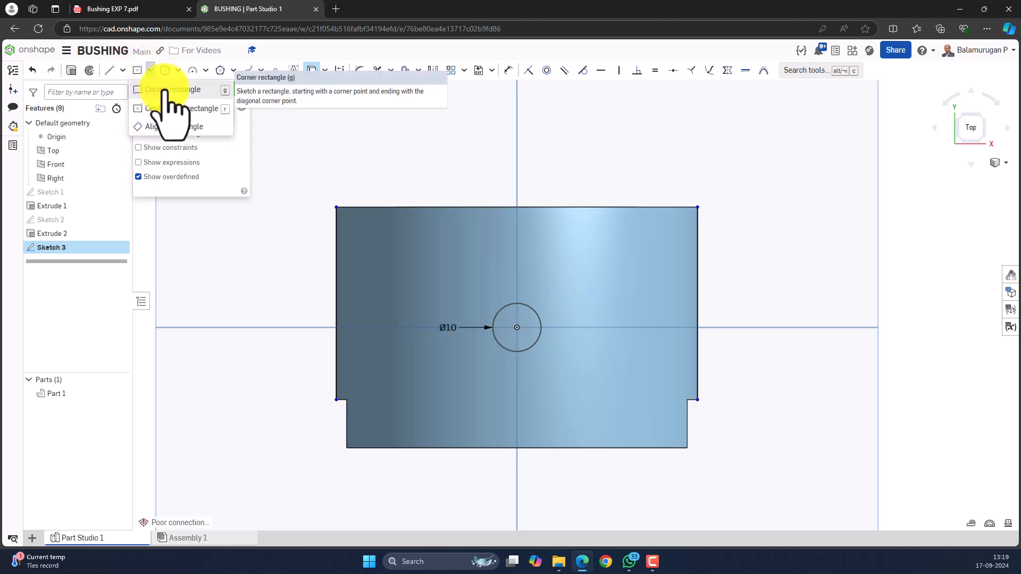
left_click(111, 68)
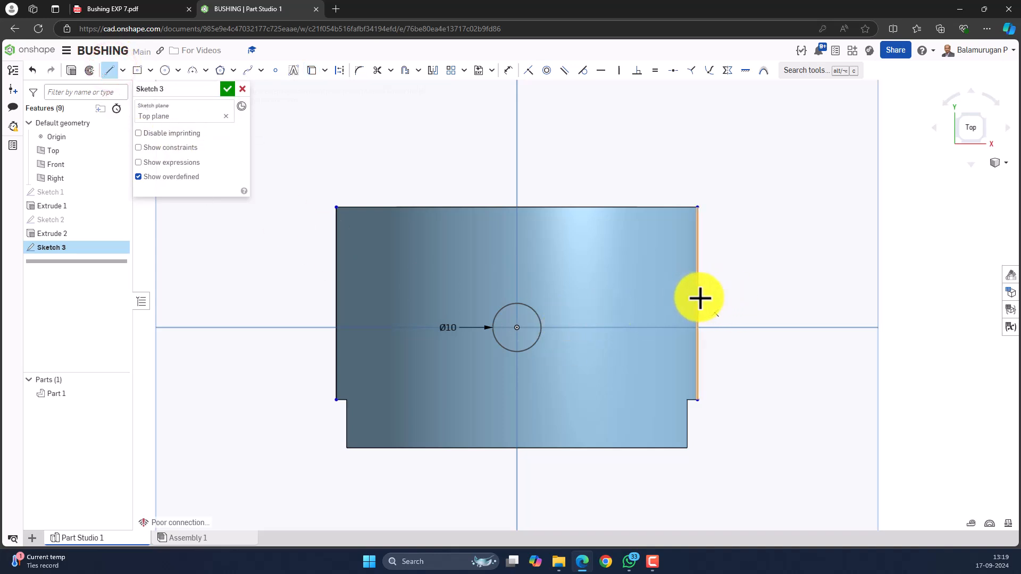
left_click(721, 297)
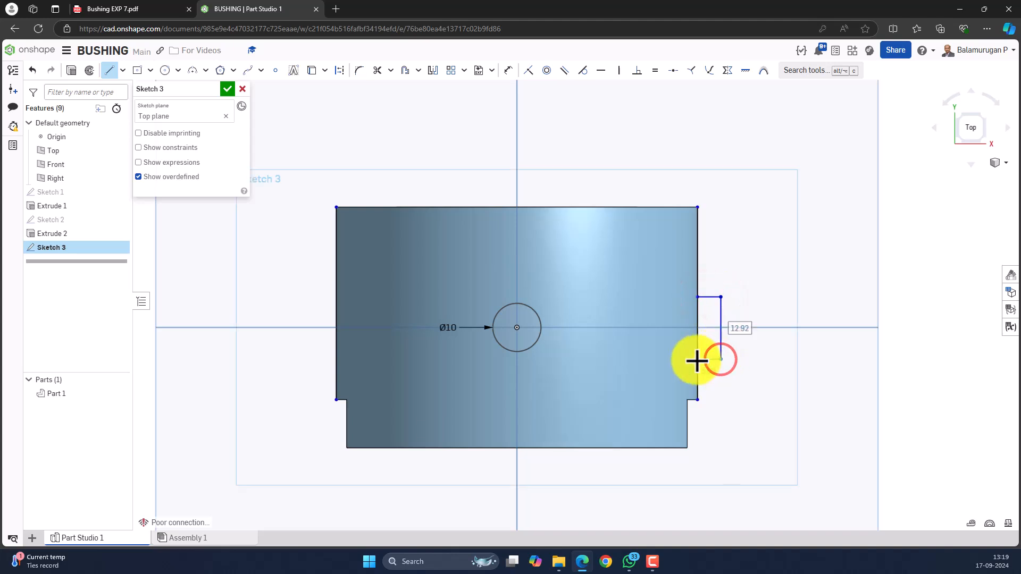
left_click(698, 359)
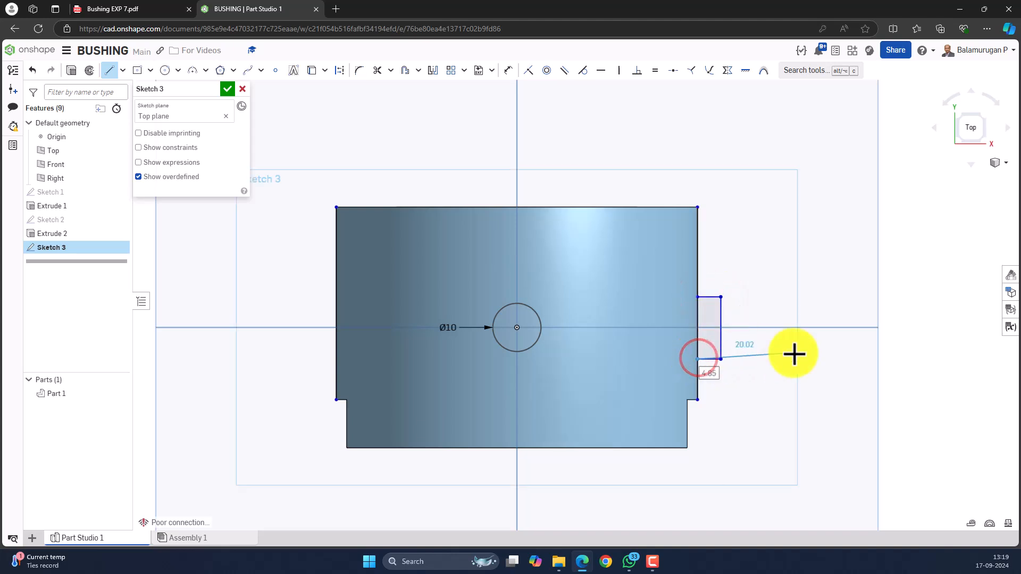
key("Escape")
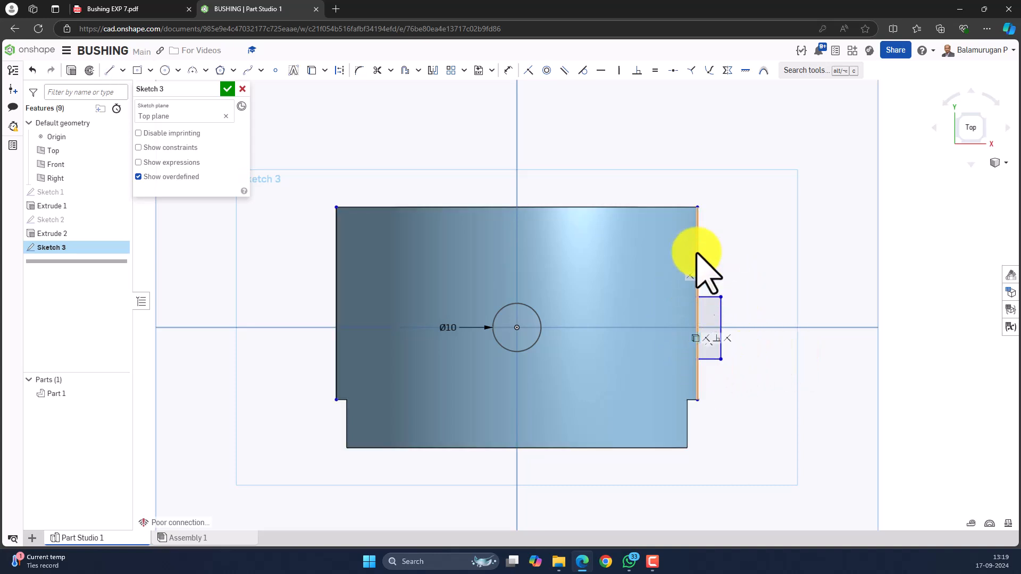
Dimension the slot outline with a depth of 5 mm and a height of 15 mm.
left_click(507, 70)
left_click(709, 296)
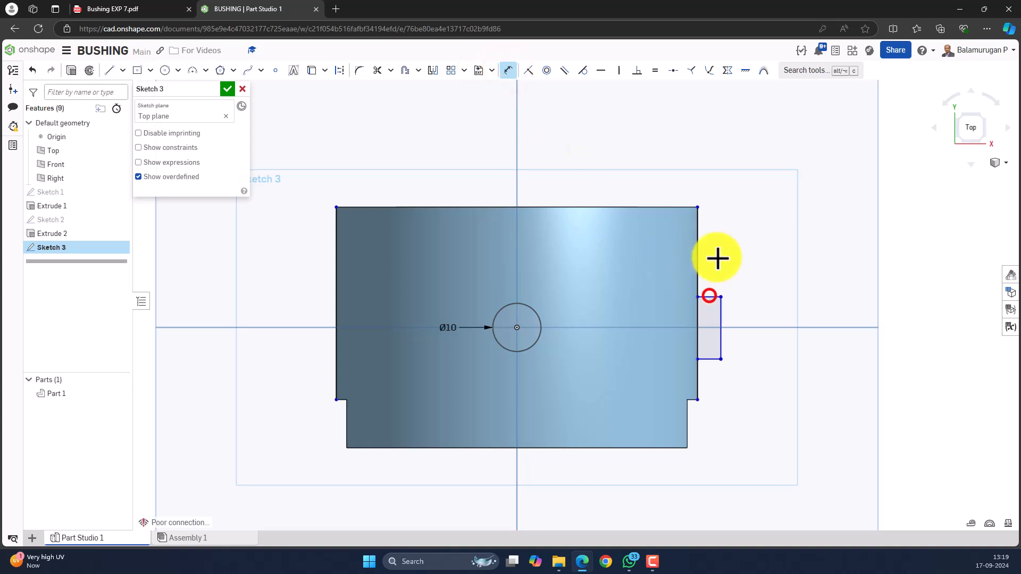
left_click(711, 261)
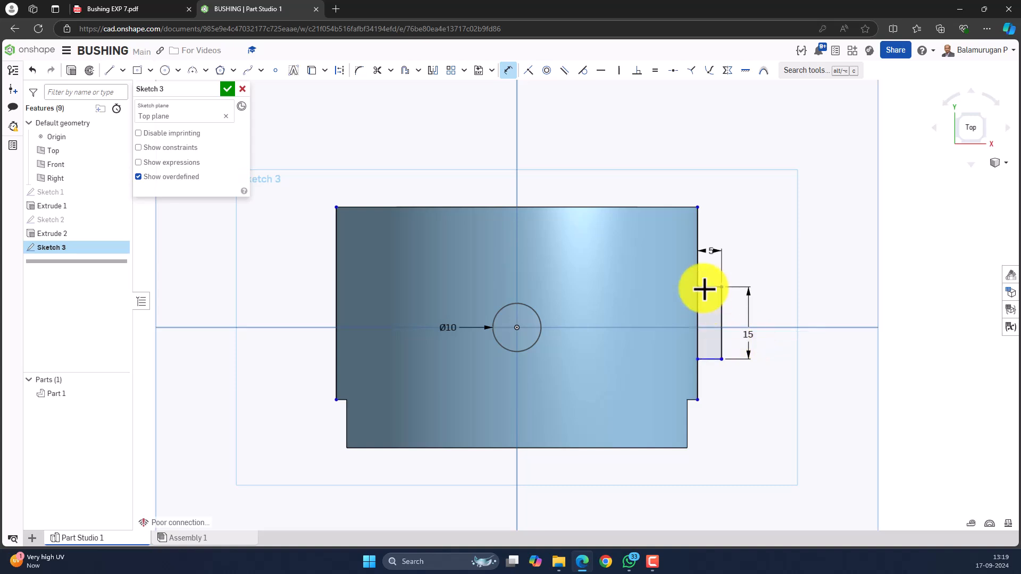
Recheck the slot's position in the PDF drawing and make its two horizontal lines symmetric about the horizontal plane through the origin.
left_click(122, 9)
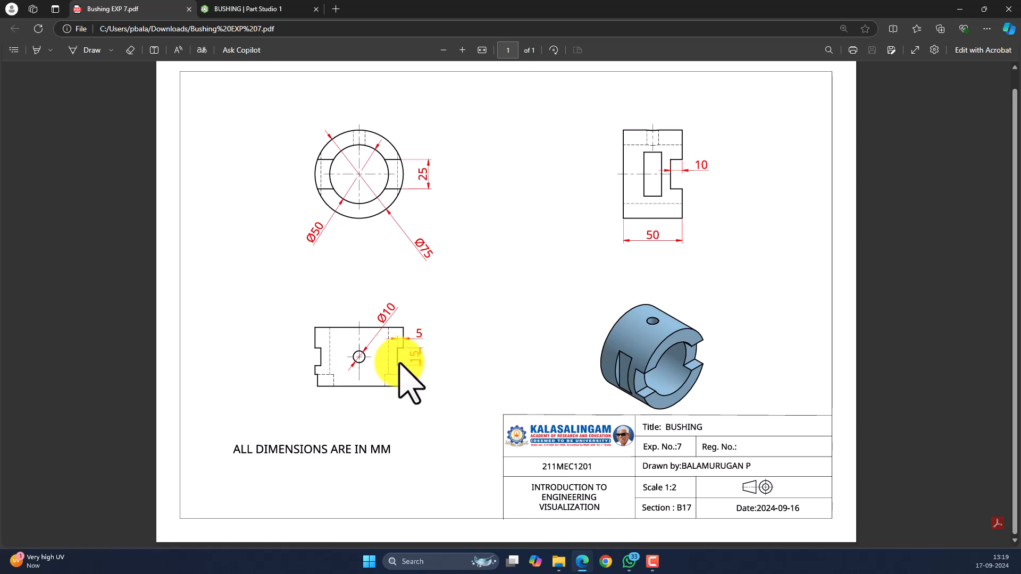
left_click(234, 9)
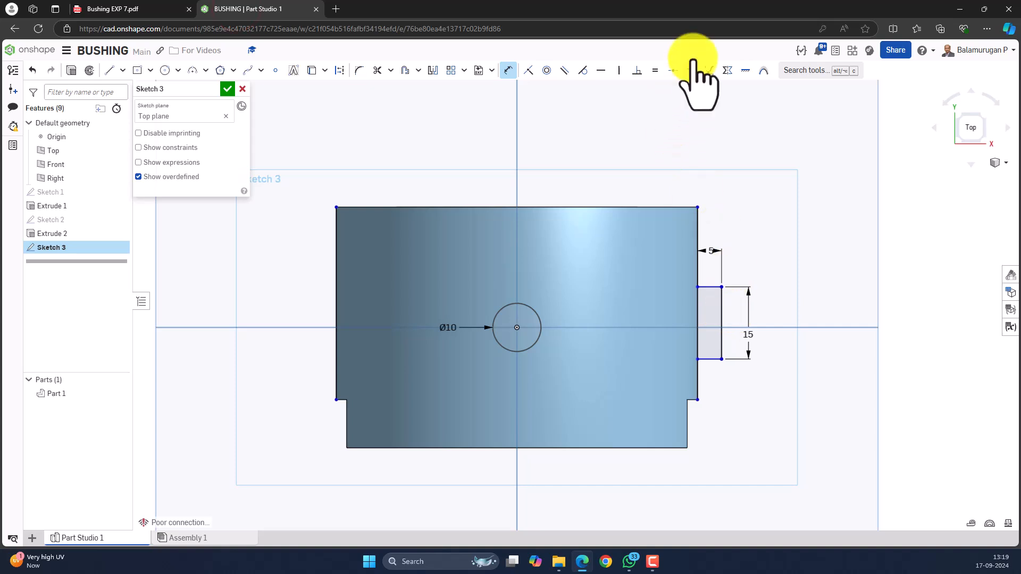
left_click(727, 70)
left_click(707, 287)
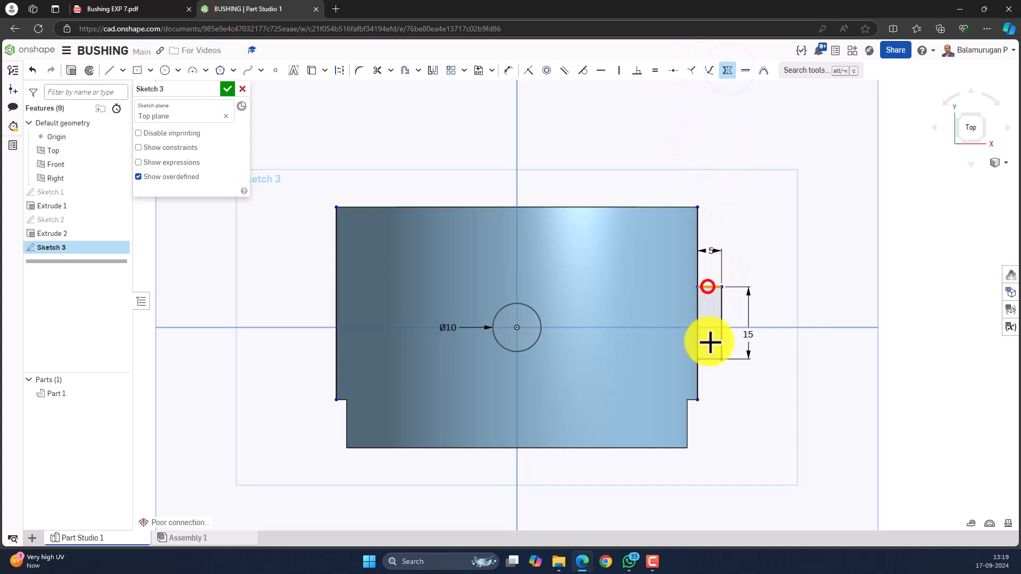
left_click(708, 360)
left_click(711, 327)
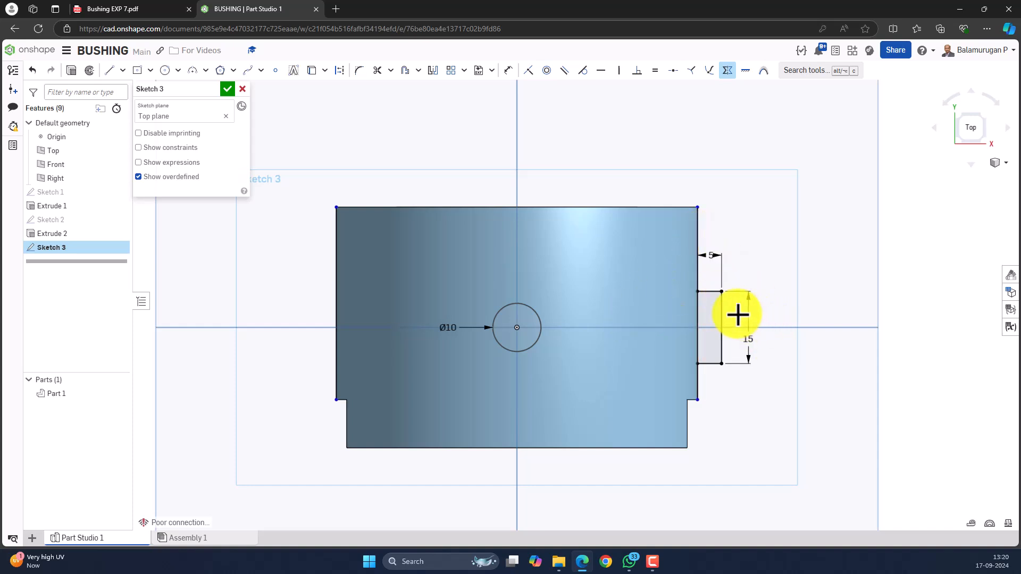
Flip the 5 mm slot depth so the outline lies inside the bushing, and move both slot dimensions clear of the profile.
double_click(711, 258)
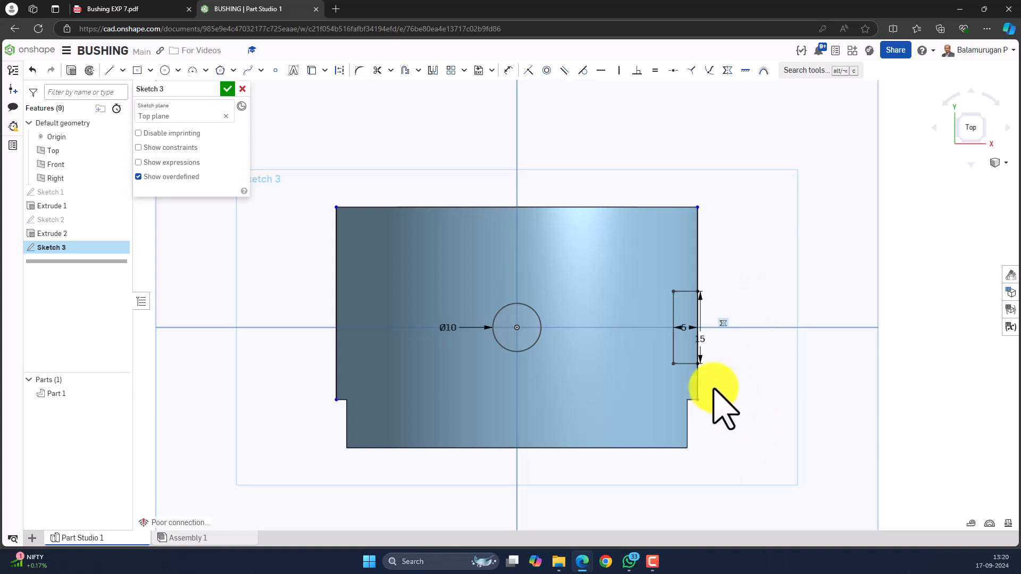
mouse_move(704, 340)
left_mouse_down()
mouse_move(733, 339)
mouse_move(696, 343)
left_mouse_up()
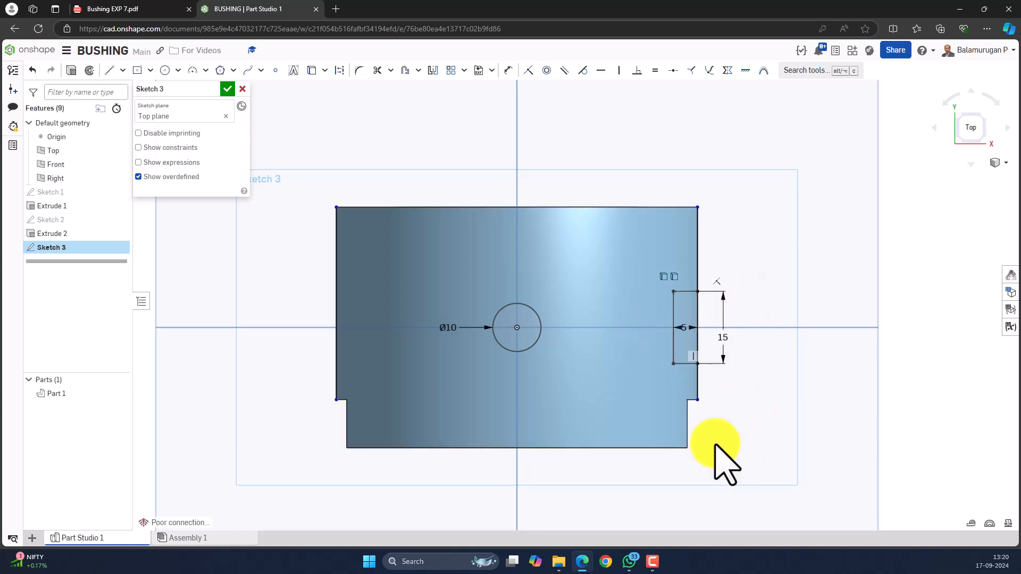
scroll(683, 322, "up", 4)
scroll(720, 359, "down", 2)
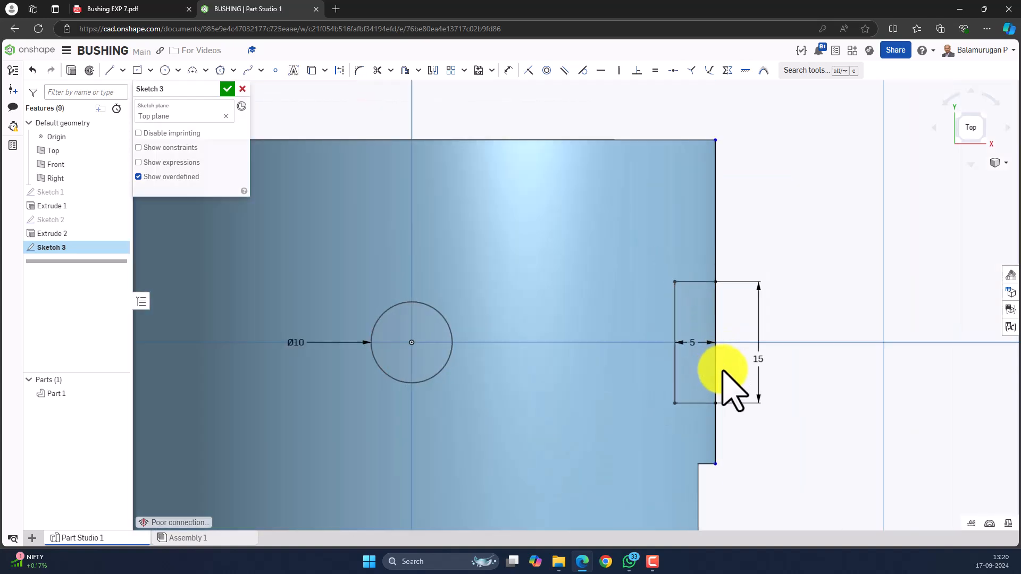
scroll(723, 372, "down", 3)
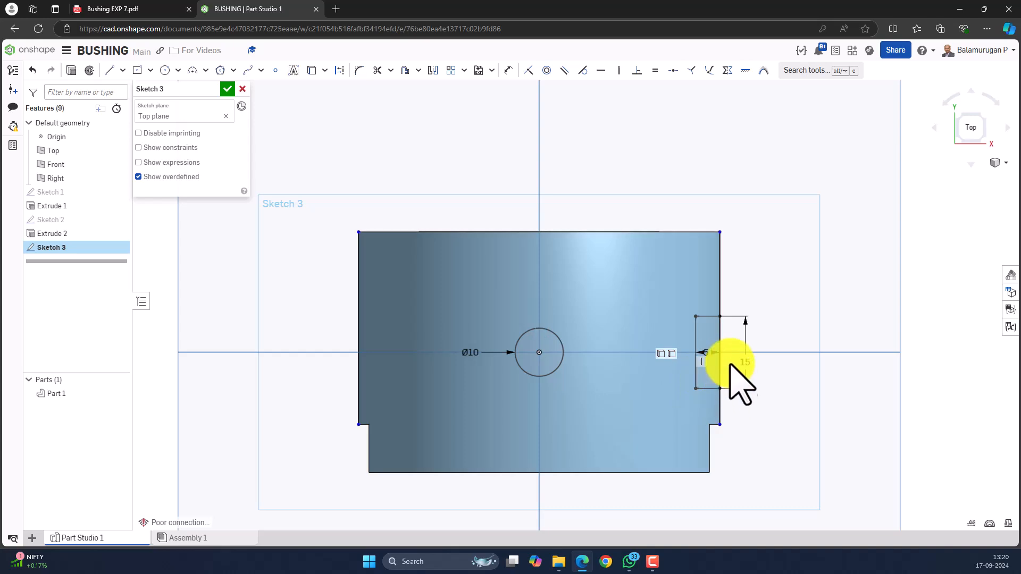
left_click_drag(708, 351, 703, 296)
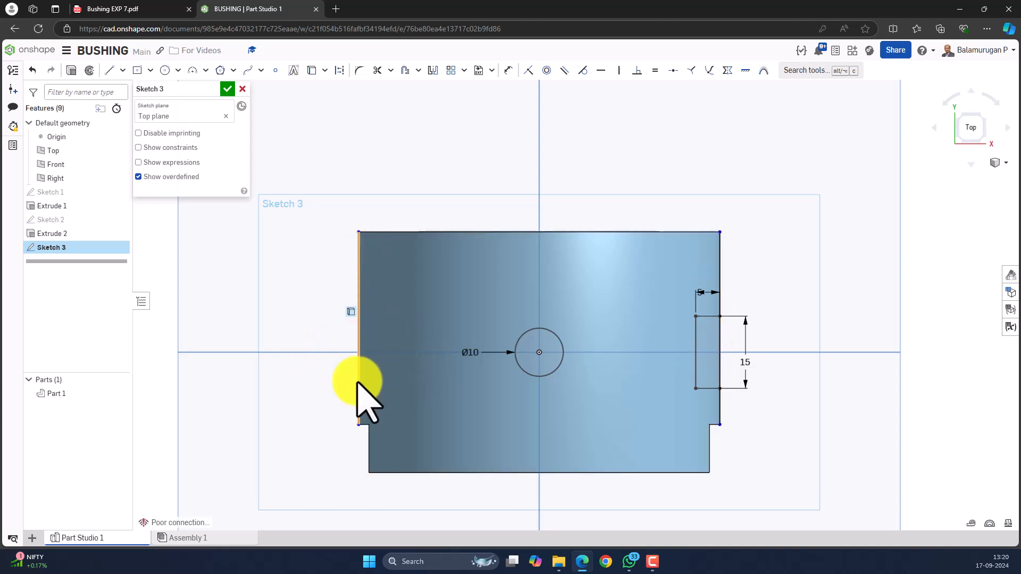
Mirror the slot's lines about the vertical plane through the origin to form the opposite slot, and finish the sketch.
left_click(434, 66)
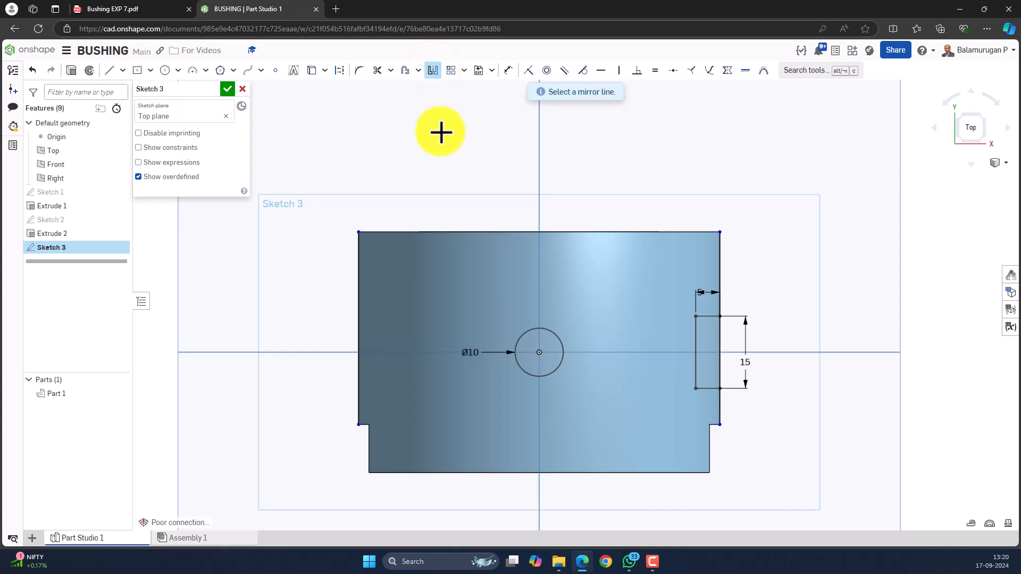
left_click(539, 200)
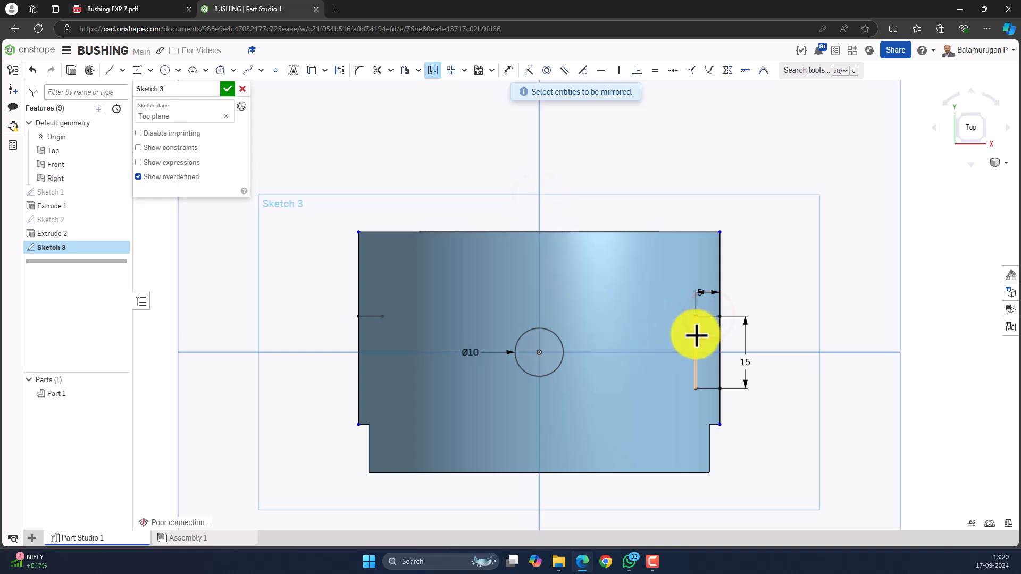
left_click(696, 334)
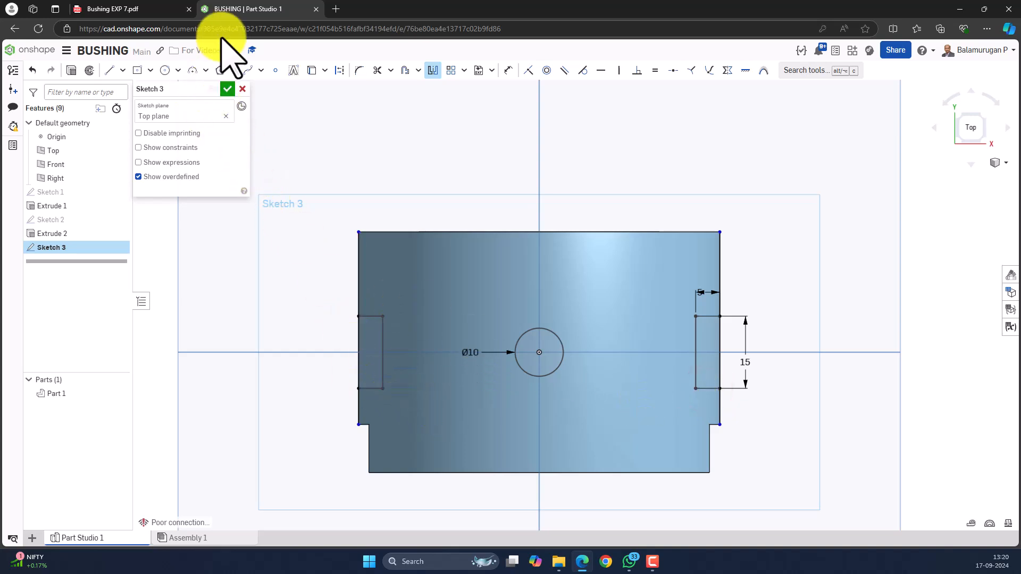
left_click(227, 89)
Extrude the 10 mm circle as a Remove cut, directed upward with a Through all end, to make the hole in the bushing's upper wall.
mouse_move(561, 342)
right_mouse_down()
mouse_move(589, 370)
mouse_move(585, 302)
right_mouse_up()
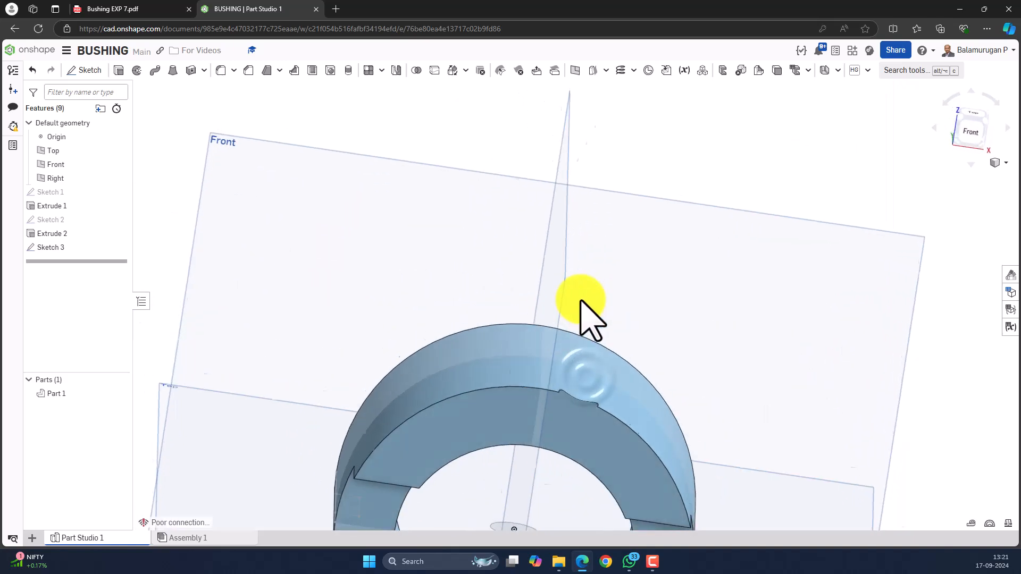
scroll(585, 306, "down", 6)
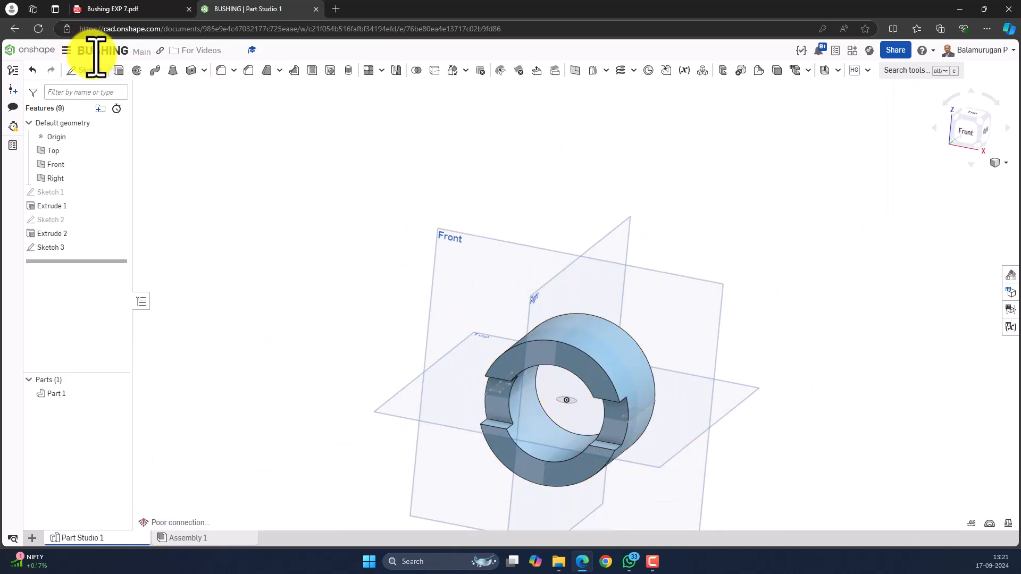
left_click(119, 70)
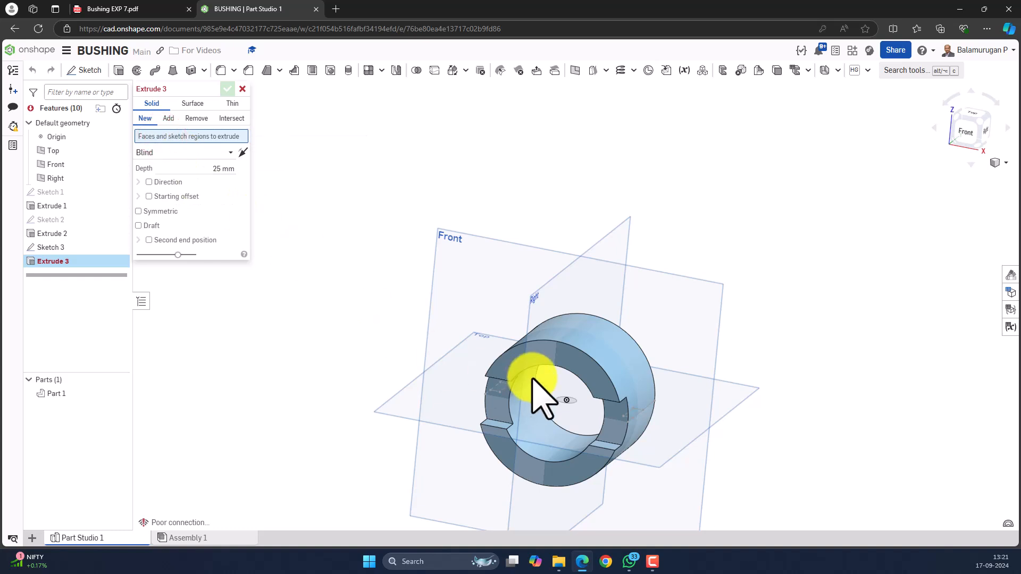
scroll(574, 405, "up", 5)
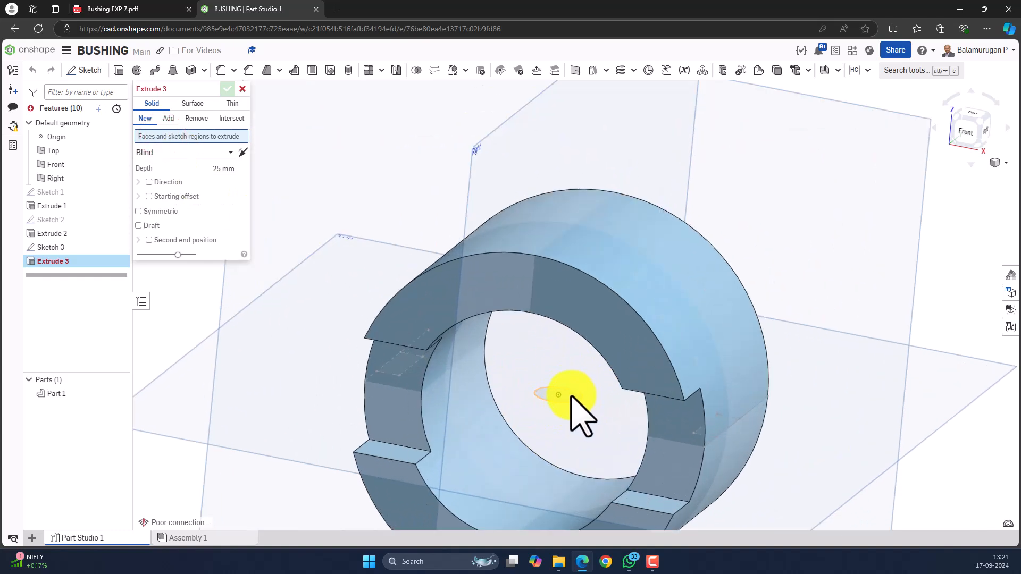
left_click(571, 395)
scroll(620, 362, "down", 3)
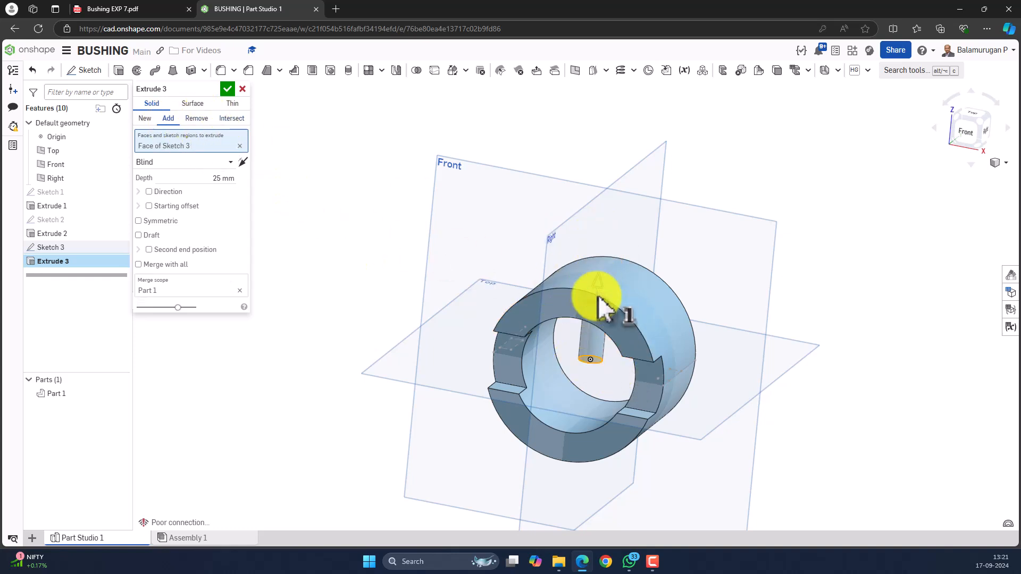
left_click(198, 118)
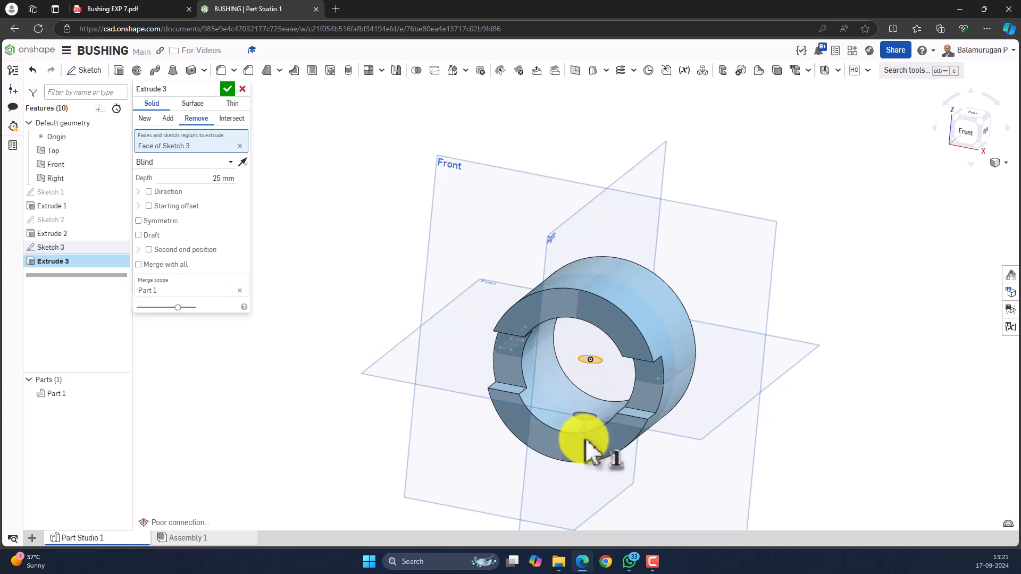
right_click_drag(584, 439, 701, 303)
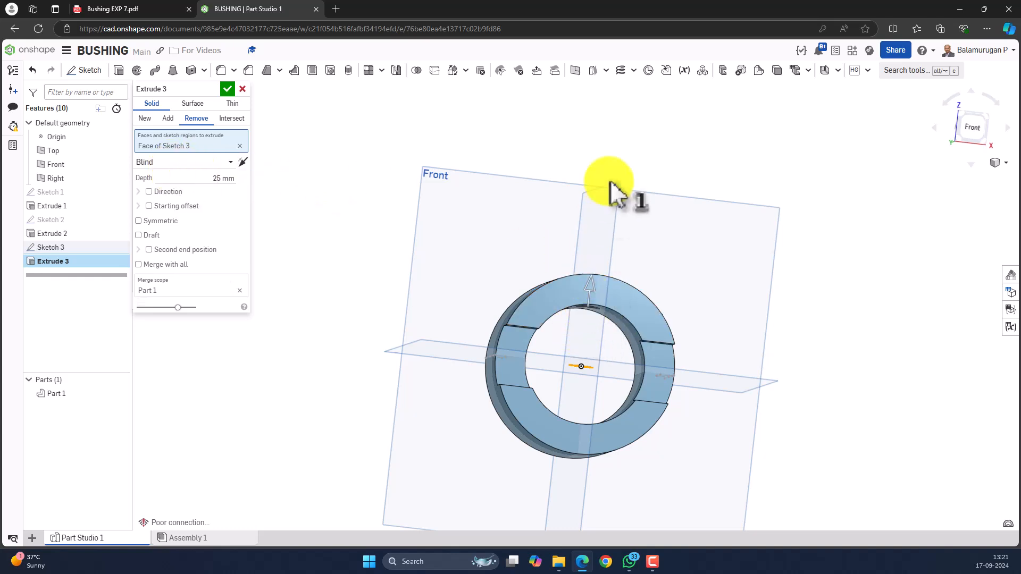
left_click(226, 162)
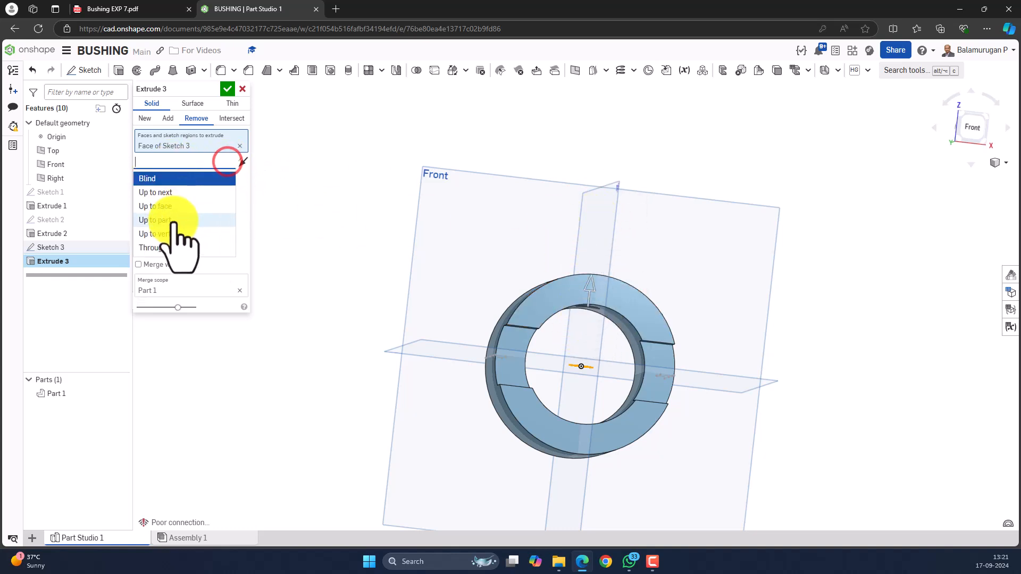
left_click(171, 249)
mouse_move(638, 278)
right_mouse_down()
mouse_move(620, 290)
mouse_move(627, 282)
right_mouse_up()
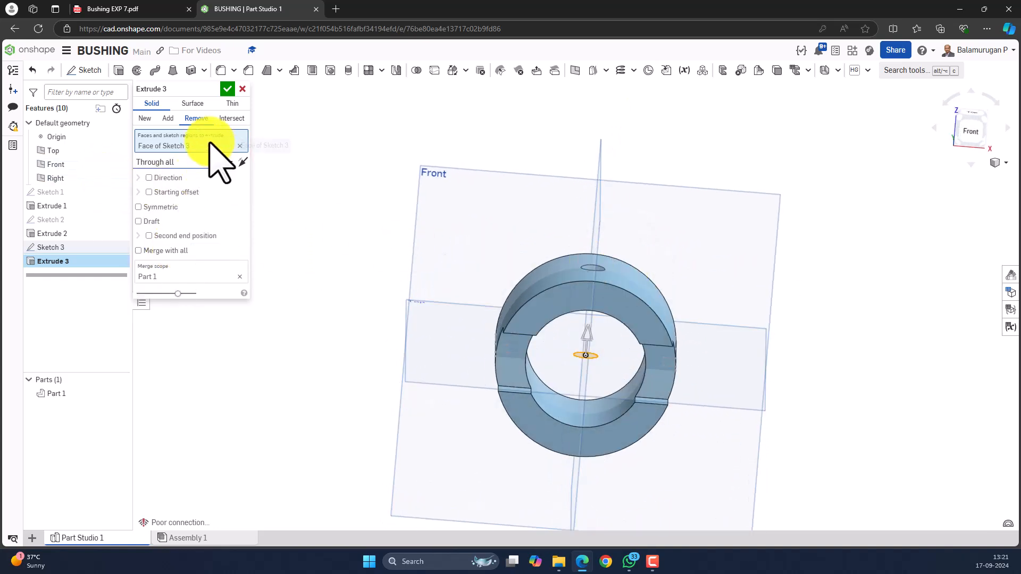
left_click(228, 89)
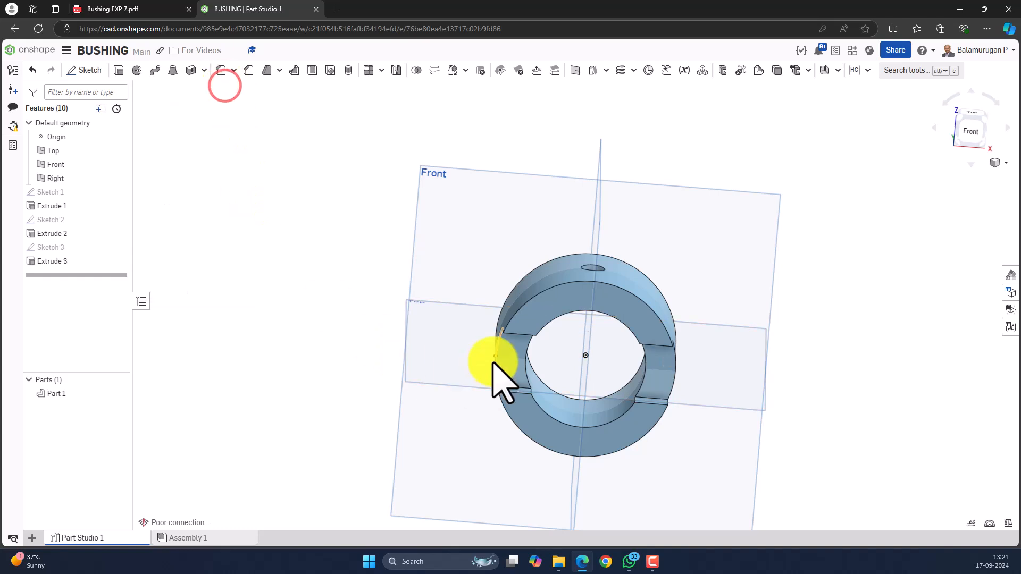
Make Sketch 3 with the two side slot profiles visible again.
right_click_drag(752, 410, 724, 413)
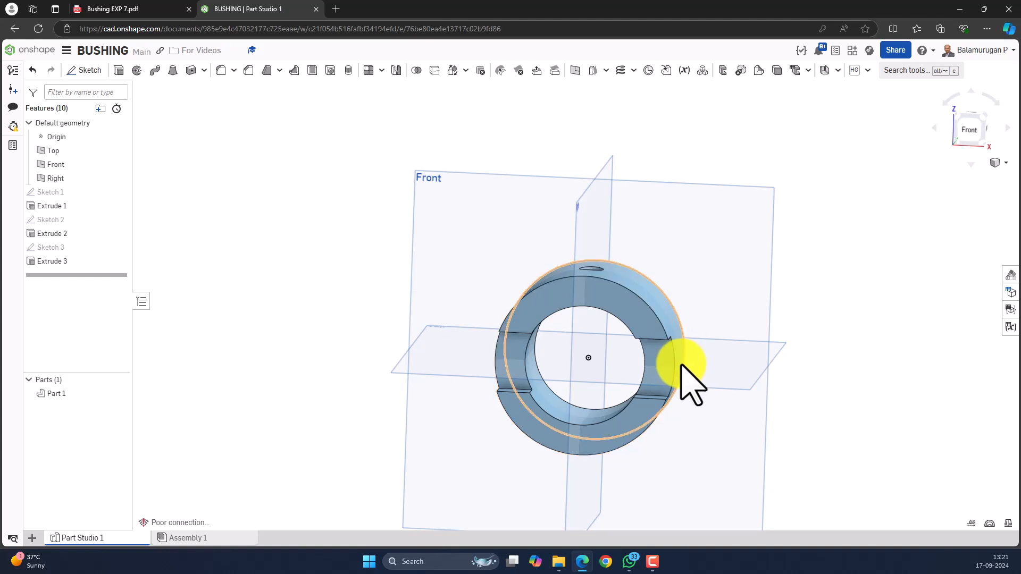
right_click_drag(473, 387, 359, 377)
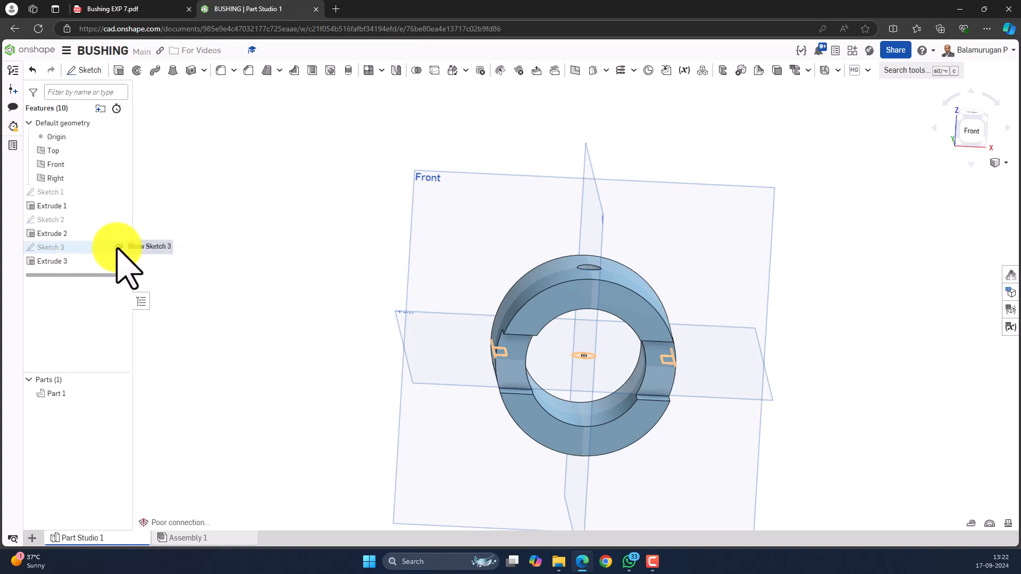
right_click_drag(598, 445, 610, 453)
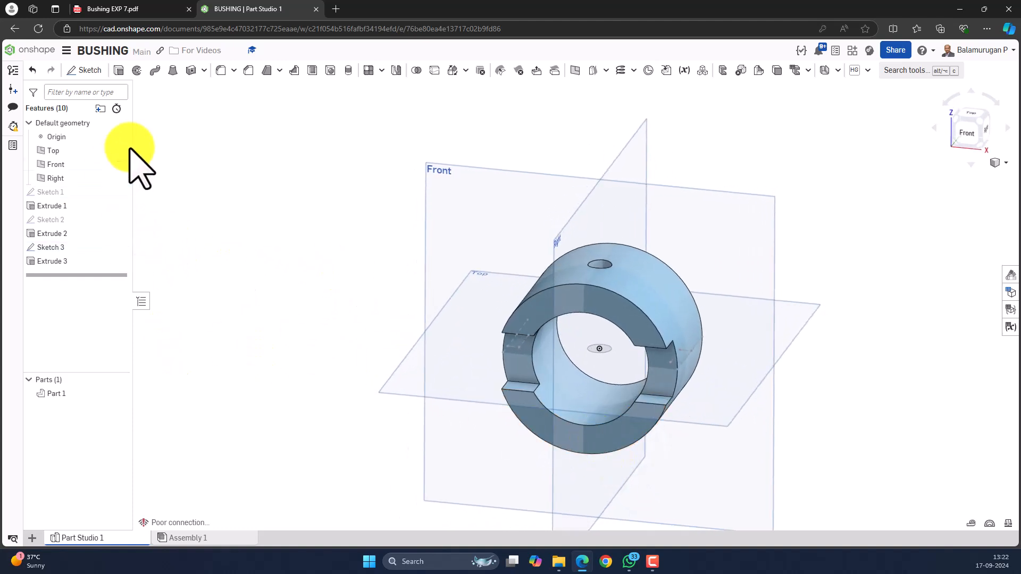
Start a Remove extrude and select both side slot profiles of Sketch 3, on opposite sides of the bushing.
left_click(119, 70)
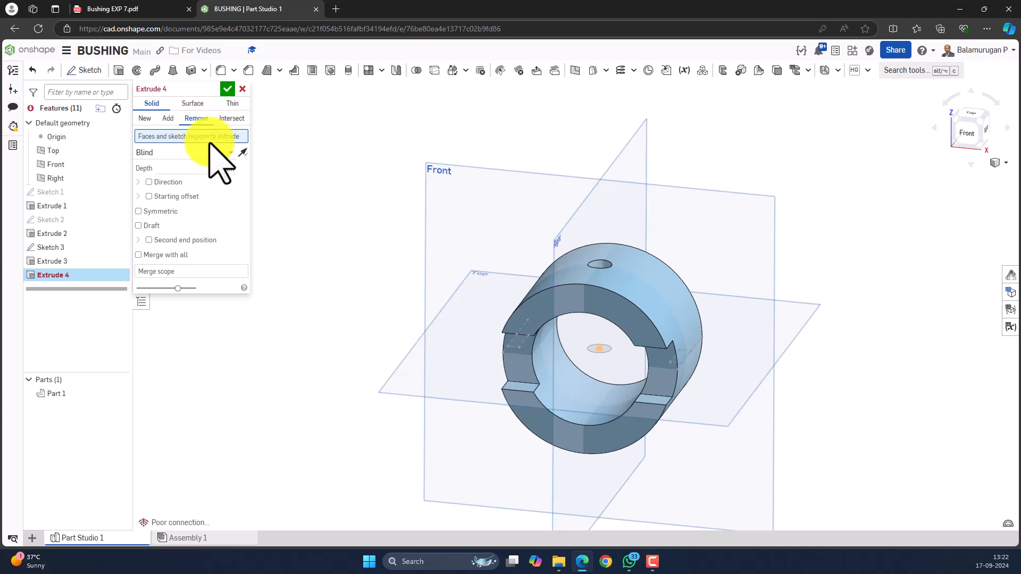
scroll(510, 373, "up", 3)
right_click_drag(422, 342, 503, 339)
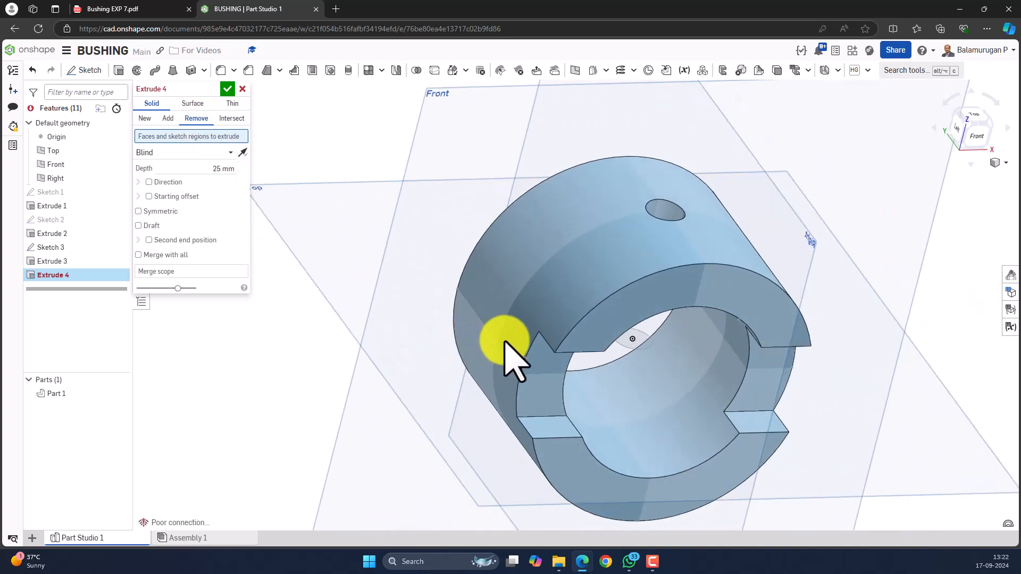
left_click(499, 343)
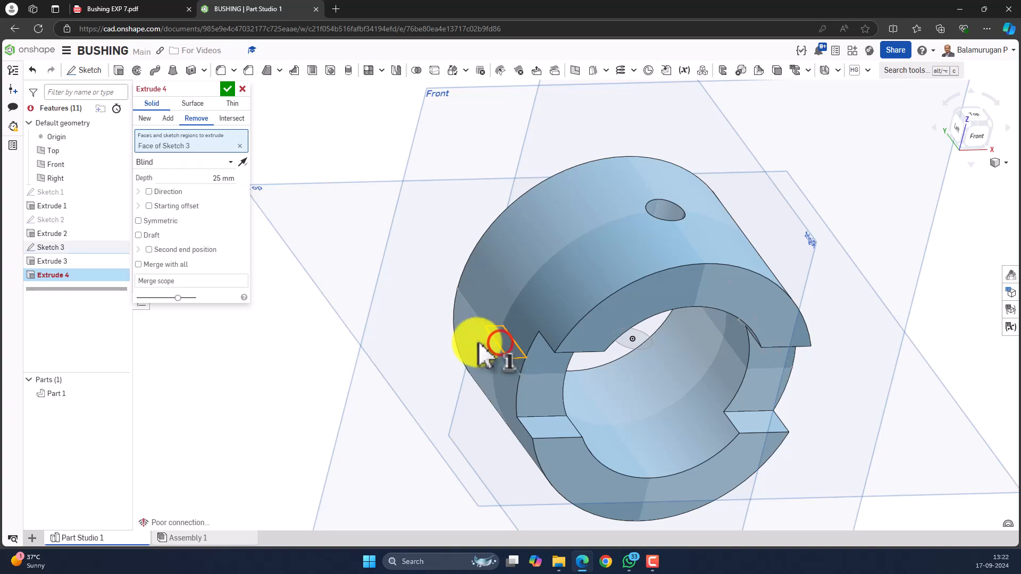
right_click_drag(872, 269, 806, 282)
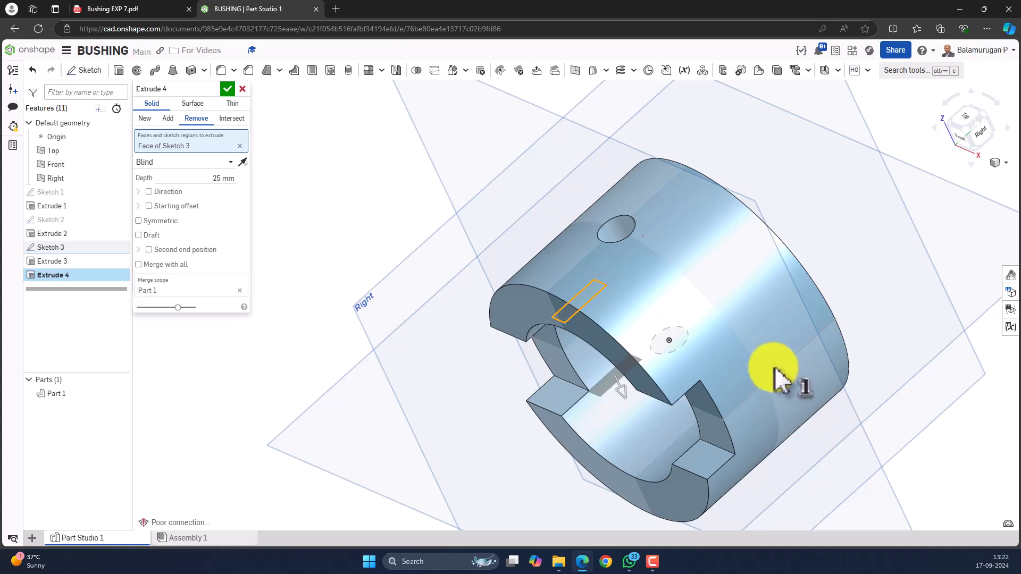
left_click(203, 141)
right_click_drag(796, 409, 824, 409)
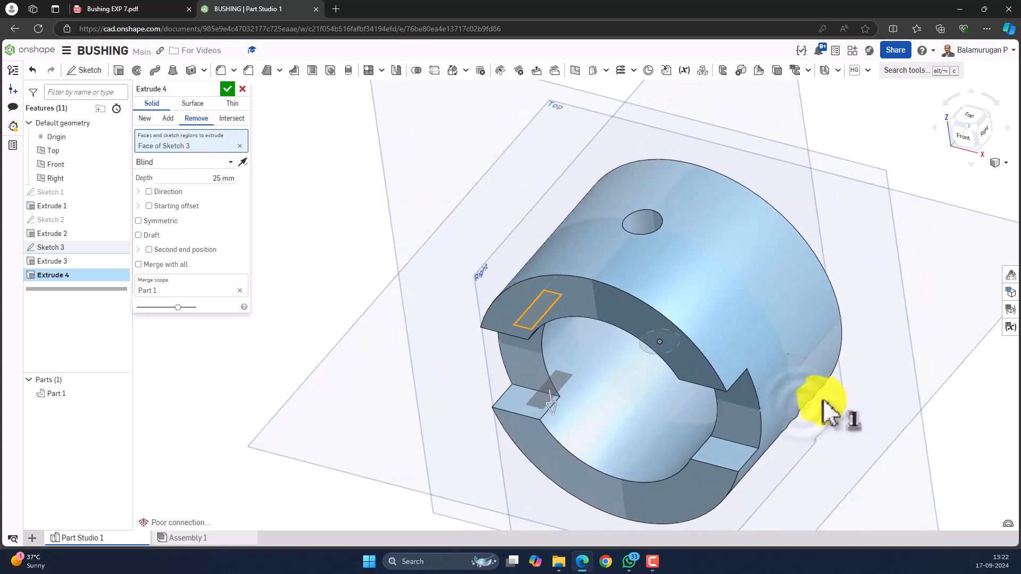
left_click(783, 381)
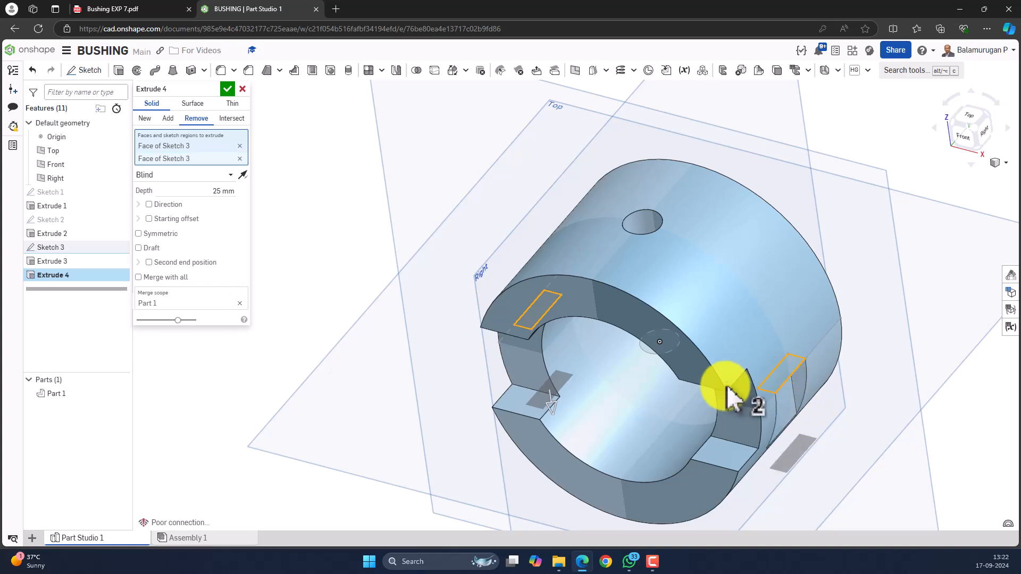
Make the side slot cut symmetric with a Through all end, and finish the extrude.
right_click_drag(711, 359, 746, 337)
scroll(746, 337, "down", 3)
right_click_drag(587, 385, 627, 417)
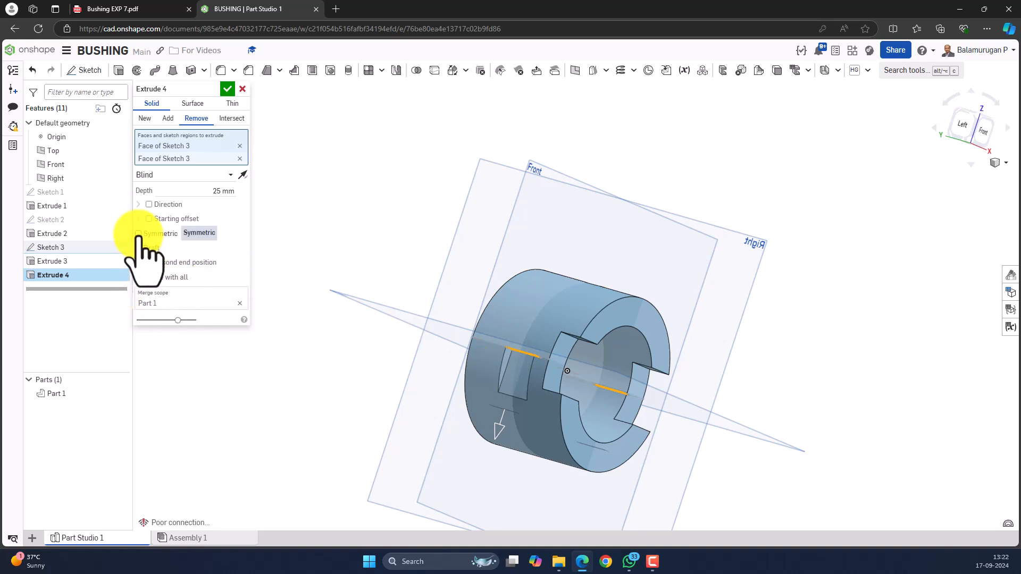
right_click_drag(337, 269, 314, 266)
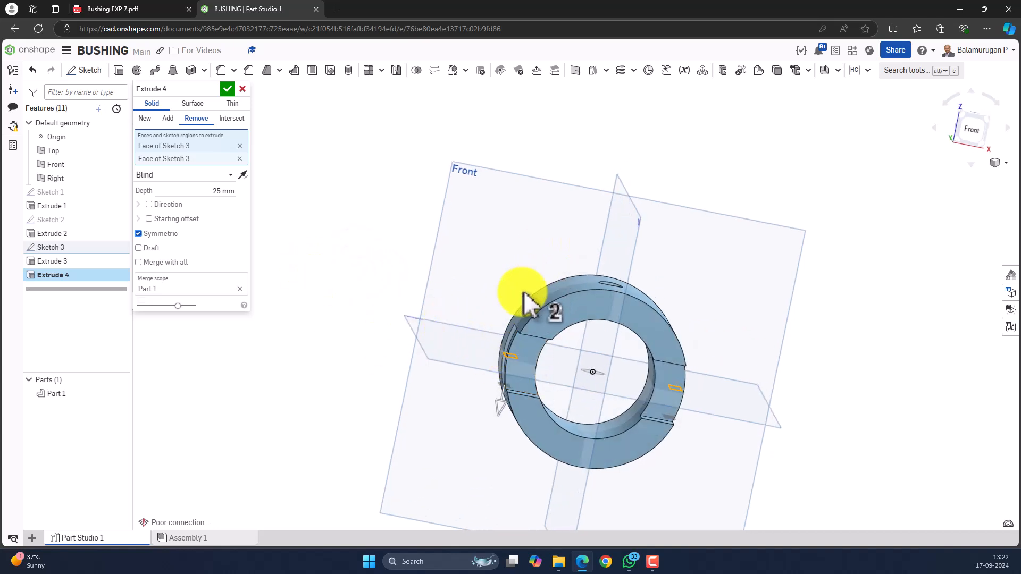
left_click(211, 175)
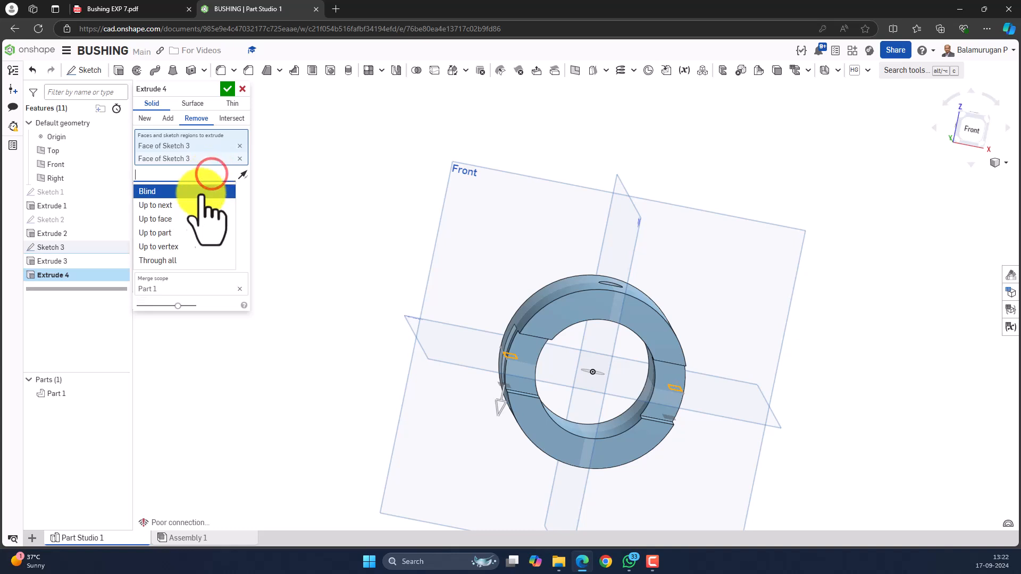
left_click(170, 260)
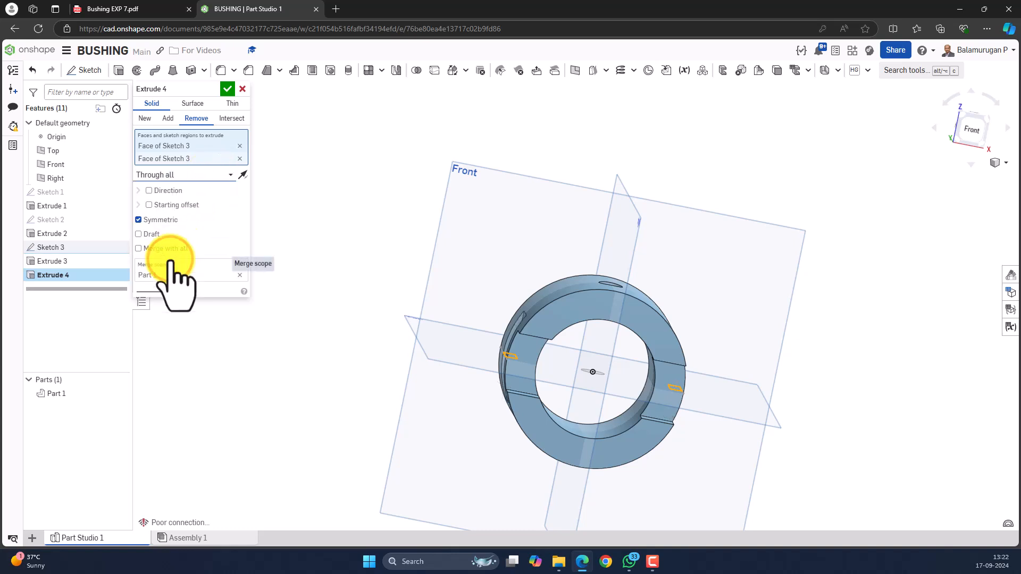
right_click_drag(303, 221, 489, 364)
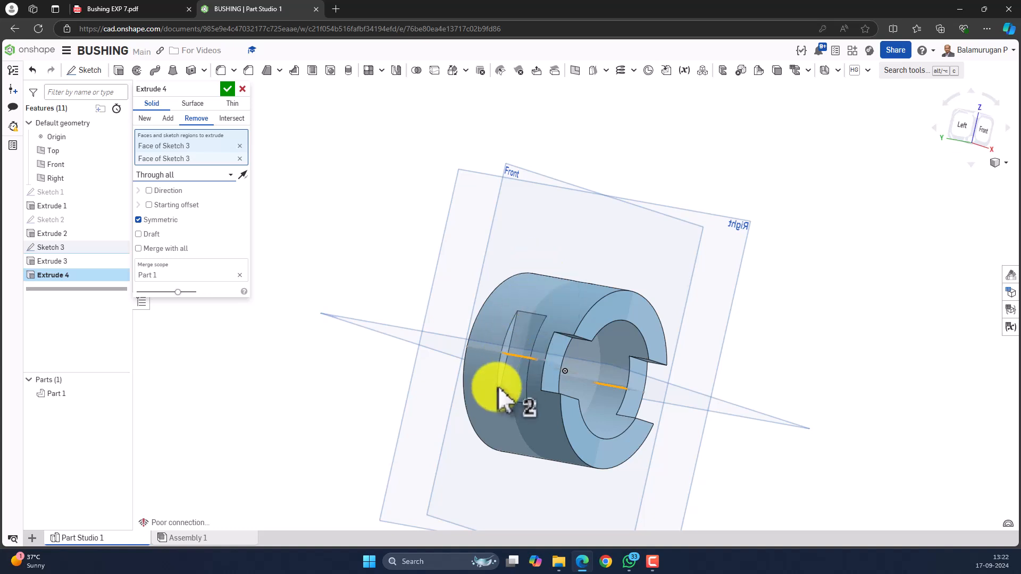
right_click_drag(766, 326, 699, 346)
left_click(227, 91)
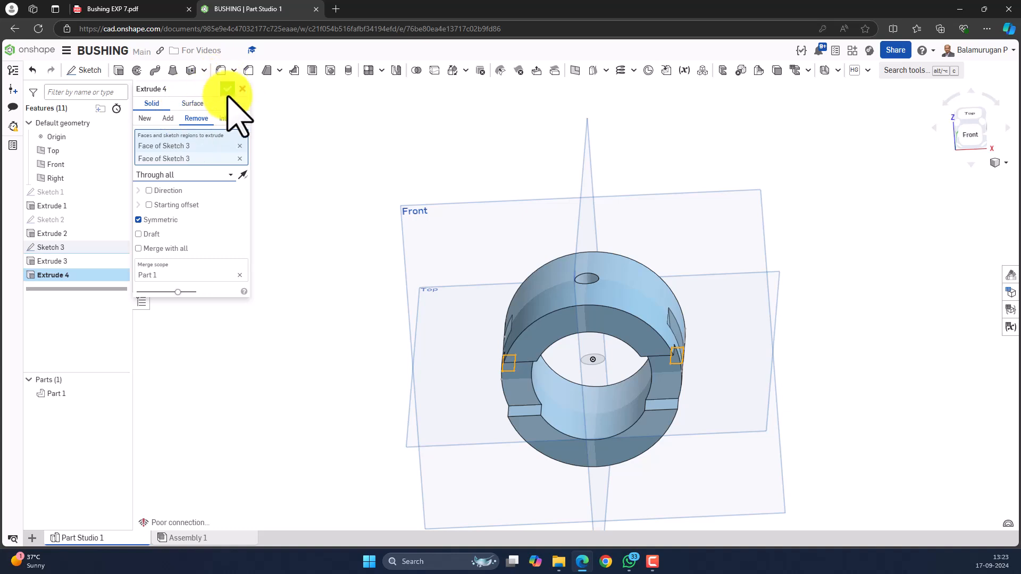
Compare the bushing's cross hole, end slot and side slots with the views in the Bushing EXP 7 drawing.
right_click_drag(322, 303, 356, 301)
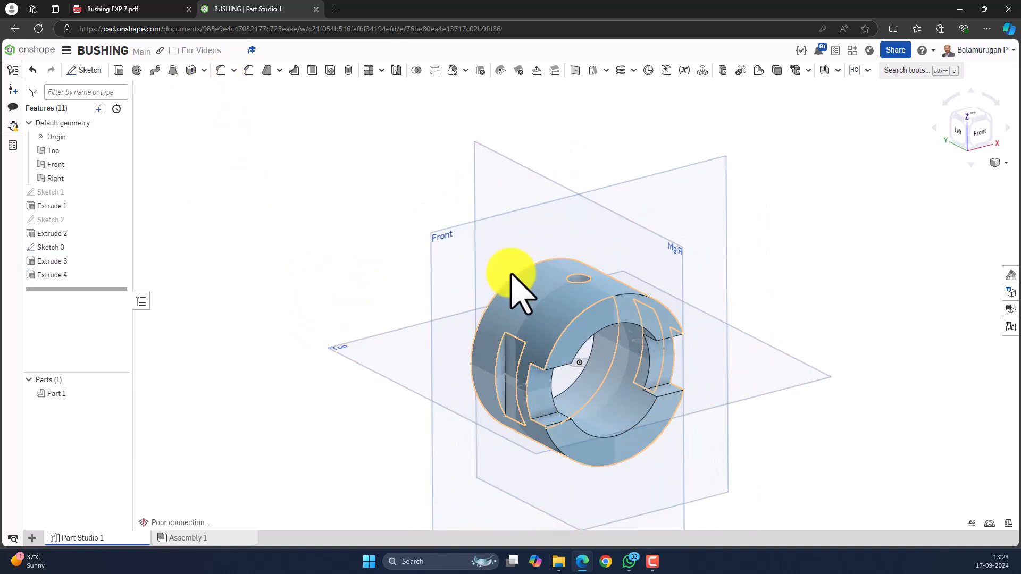
left_click(110, 9)
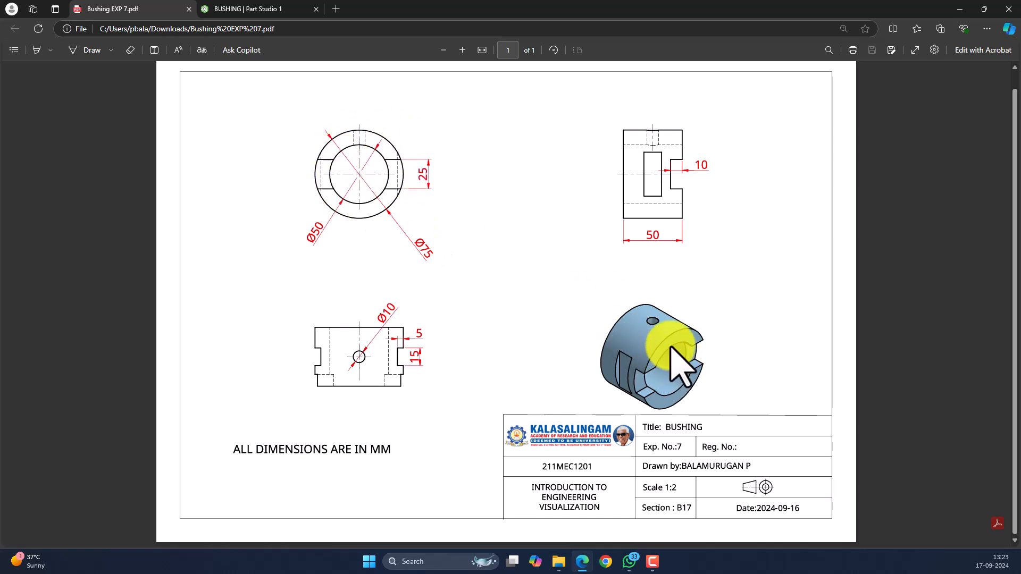
left_click(236, 8)
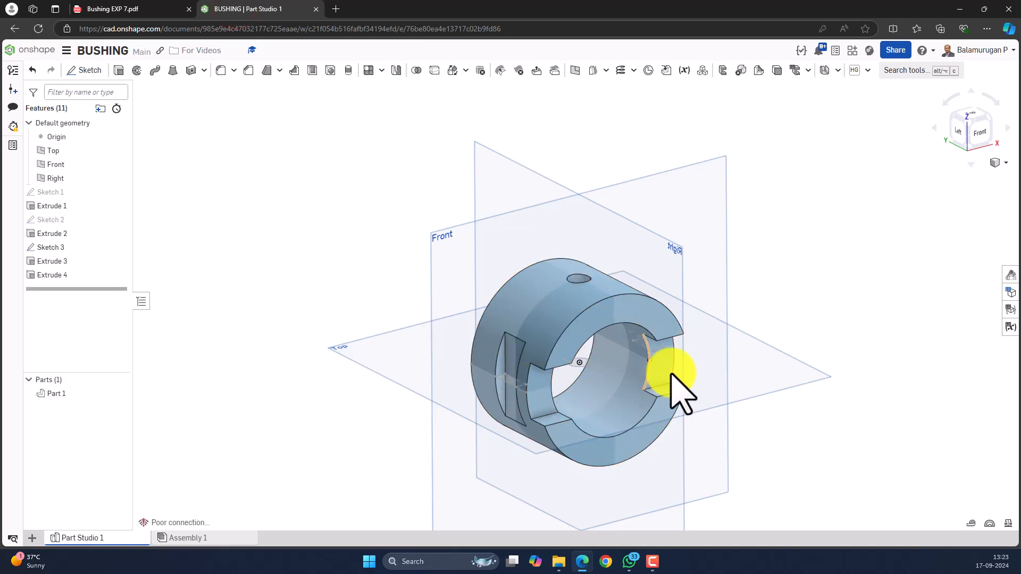
left_click(137, 7)
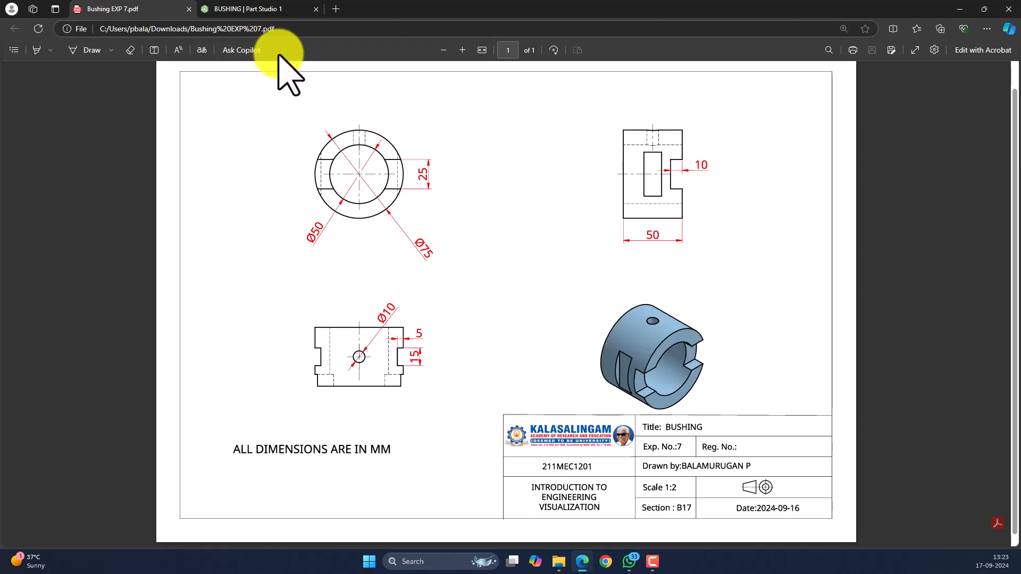
Return to the Onshape part studio and hide Sketch 3 so only the solid bushing shows.
left_click(268, 9)
mouse_move(748, 338)
right_mouse_down()
mouse_move(680, 349)
mouse_move(729, 330)
right_mouse_up()
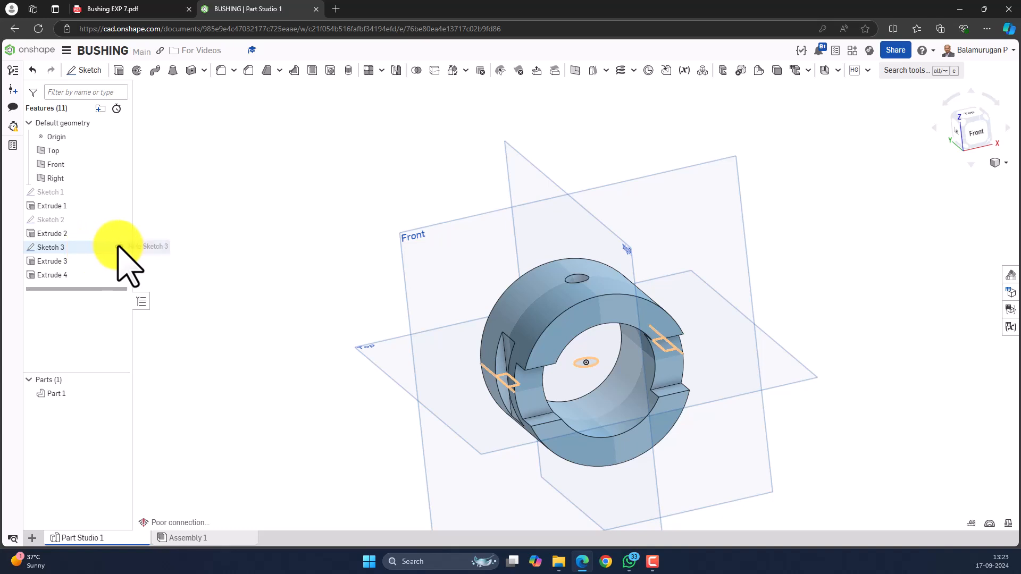
mouse_move(388, 398)
right_mouse_down()
mouse_move(404, 365)
mouse_move(401, 399)
mouse_move(394, 394)
right_mouse_up()
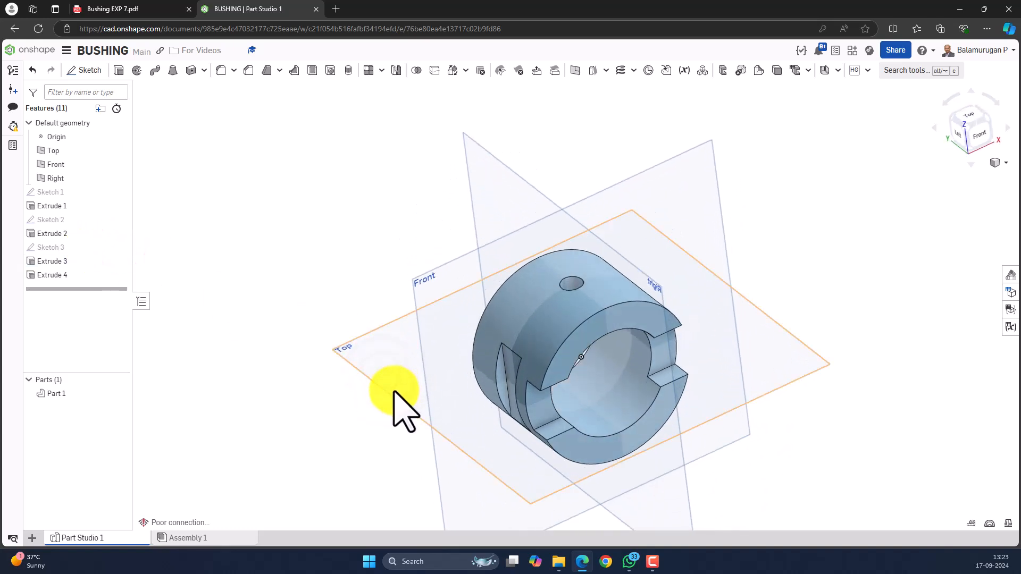